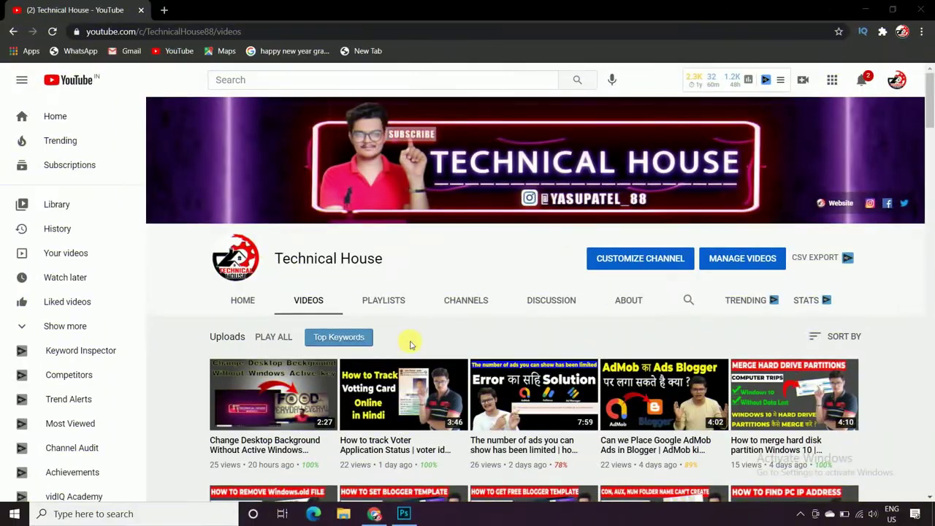
# - Bring the Photoshop canvas forward and drag the word તત્કાલ slightly up and left
pyautogui.scroll(-2, 409, 341)
pyautogui.scroll(-1, 408, 343)
pyautogui.scroll(-1, 409, 343)
pyautogui.scroll(-1, 409, 343)
pyautogui.scroll(-2, 409, 343)
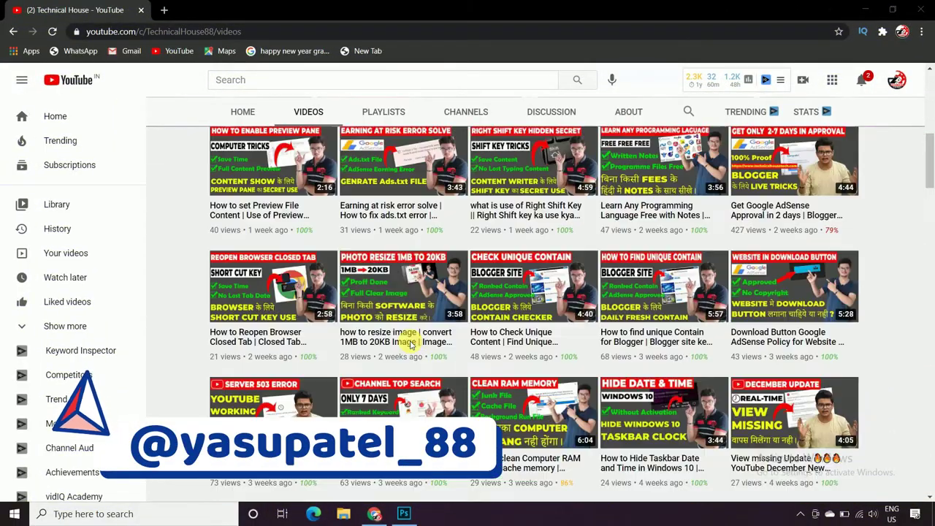
pyautogui.scroll(-2, 411, 343)
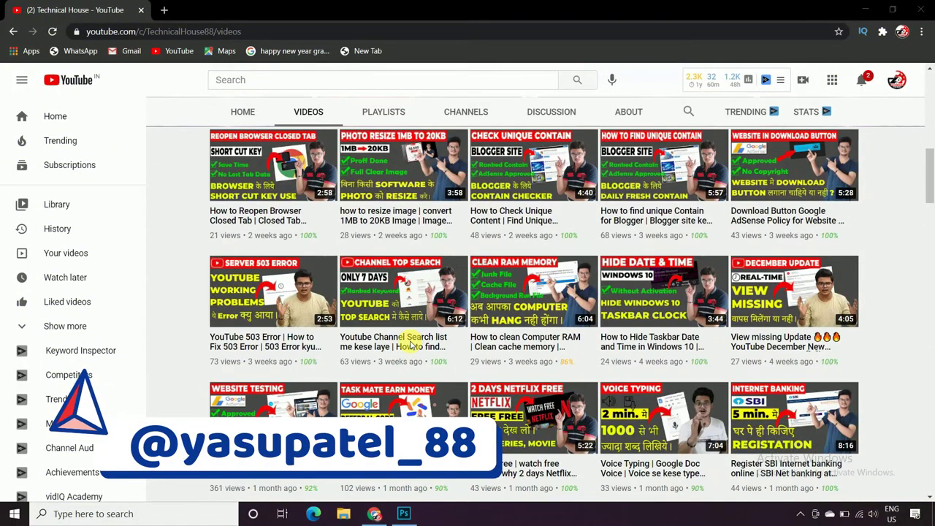
pyautogui.scroll(-1, 411, 343)
pyautogui.scroll(-1, 410, 344)
pyautogui.scroll(-2, 411, 344)
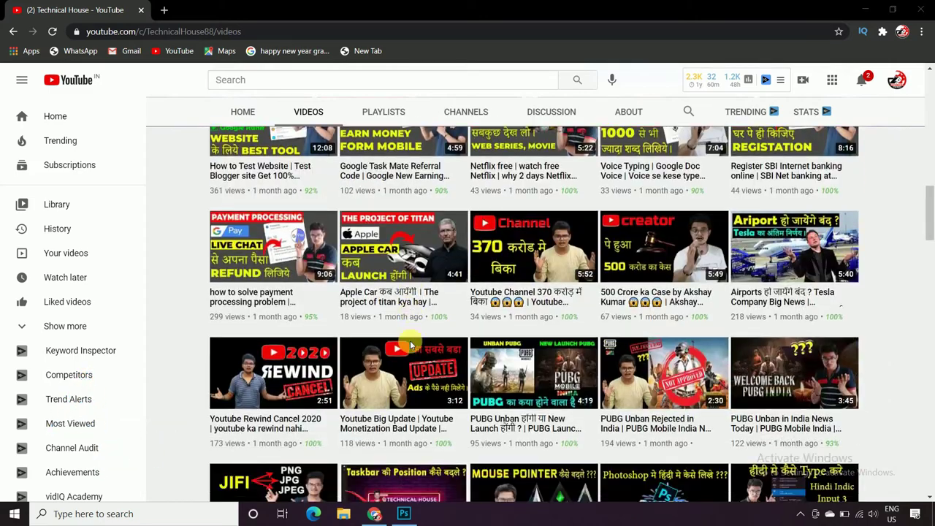
pyautogui.scroll(-1, 410, 345)
pyautogui.scroll(4, 411, 345)
pyautogui.scroll(4, 411, 343)
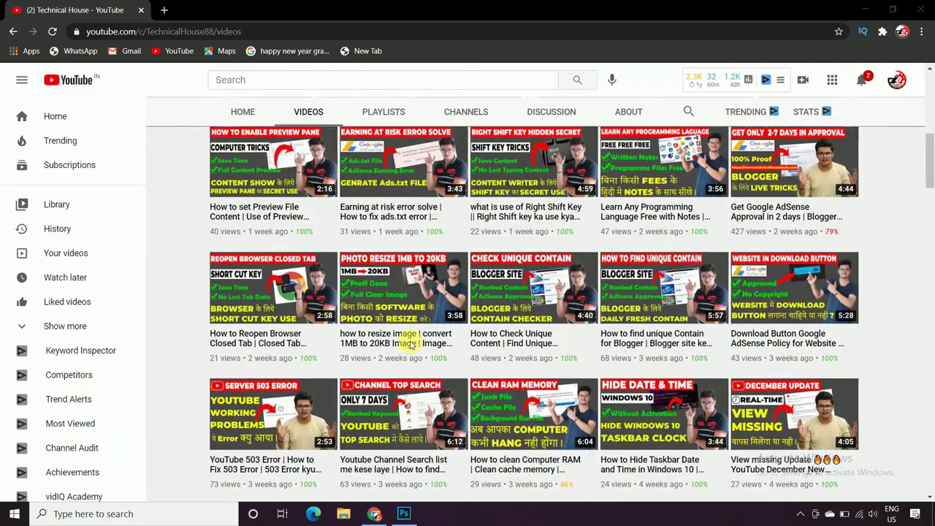
pyautogui.scroll(3, 410, 343)
pyautogui.scroll(2, 410, 343)
pyautogui.scroll(2, 410, 344)
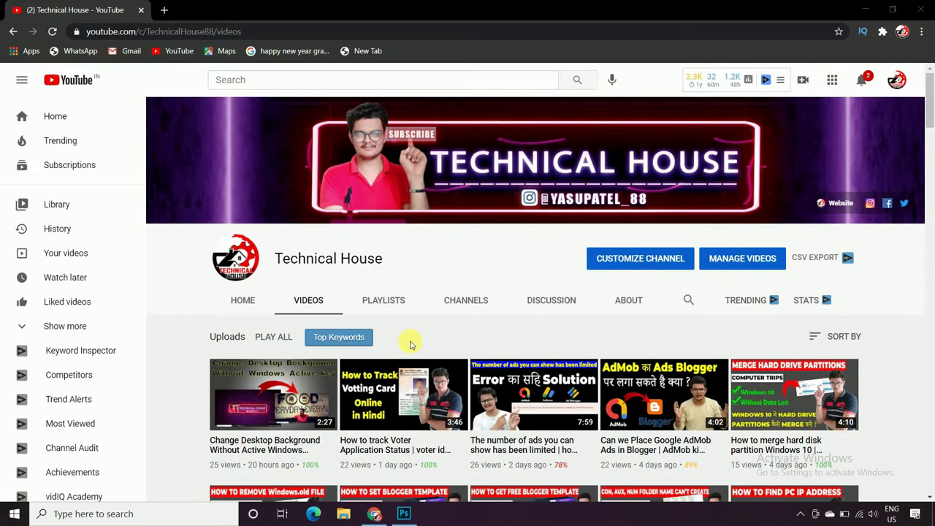
pyautogui.scroll(-2, 410, 345)
pyautogui.scroll(-1, 411, 345)
pyautogui.scroll(-2, 410, 345)
pyautogui.scroll(-1, 411, 345)
pyautogui.scroll(-1, 410, 344)
pyautogui.scroll(-2, 411, 344)
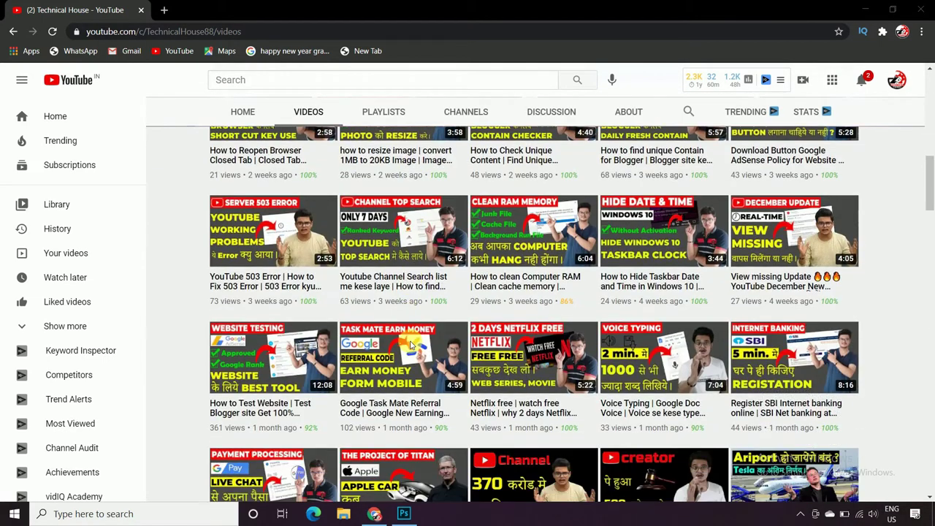
pyautogui.scroll(-1, 410, 344)
pyautogui.scroll(-2, 409, 344)
pyautogui.scroll(-2, 409, 343)
pyautogui.scroll(-1, 410, 345)
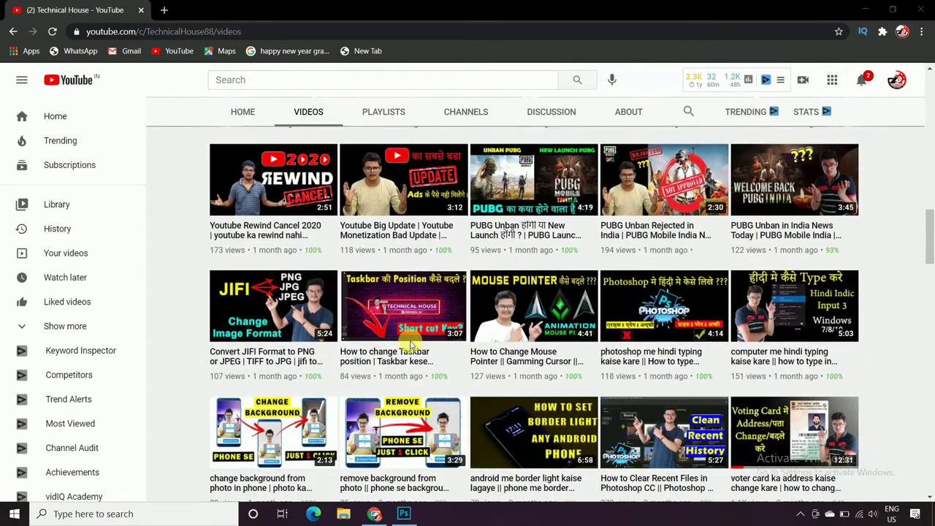
pyautogui.scroll(-2, 410, 344)
pyautogui.scroll(-1, 411, 345)
pyautogui.scroll(-1, 411, 345)
pyautogui.scroll(-3, 410, 345)
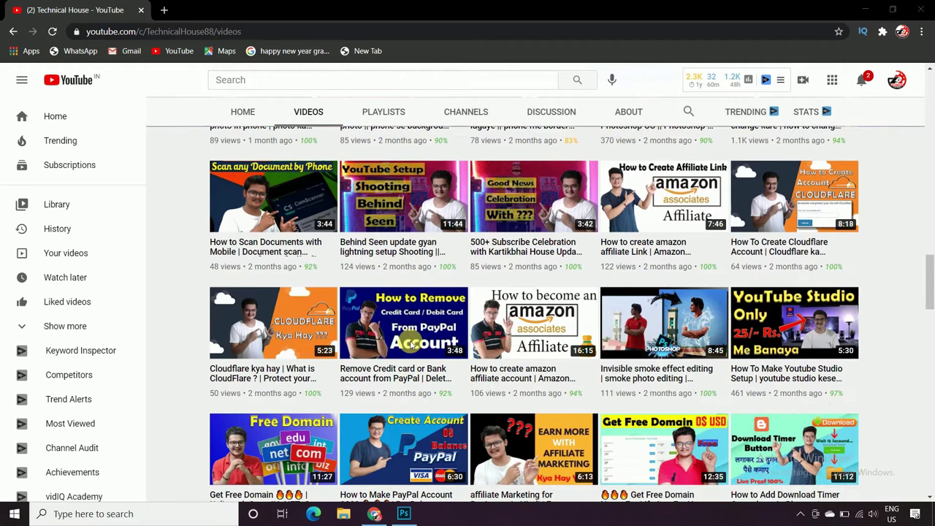
pyautogui.scroll(-1, 410, 345)
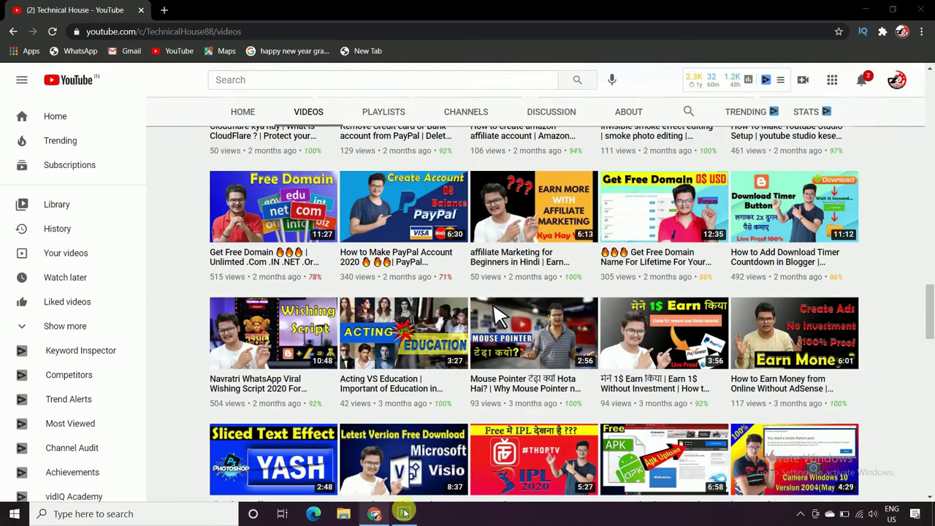
pyautogui.click(392, 513)
pyautogui.moveTo(332, 287)
pyautogui.mouseDown()
pyautogui.moveTo(333, 208)
pyautogui.moveTo(350, 301)
pyautogui.mouseUp()
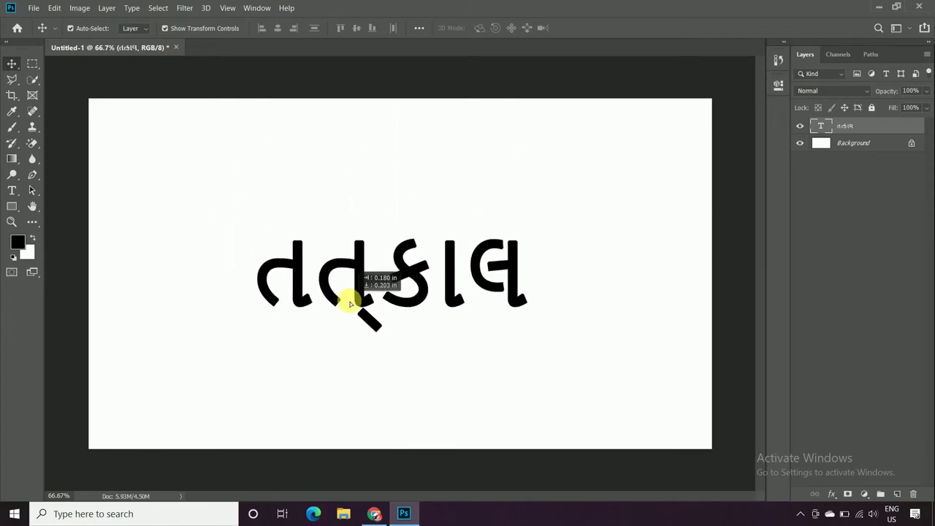
pyautogui.moveTo(350, 302); pyautogui.dragTo(350, 301)
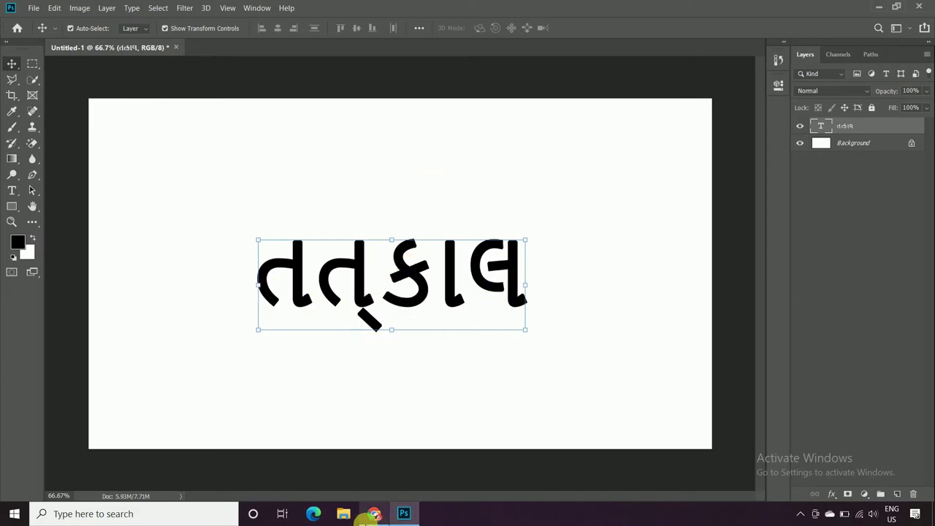
pyautogui.click(372, 513)
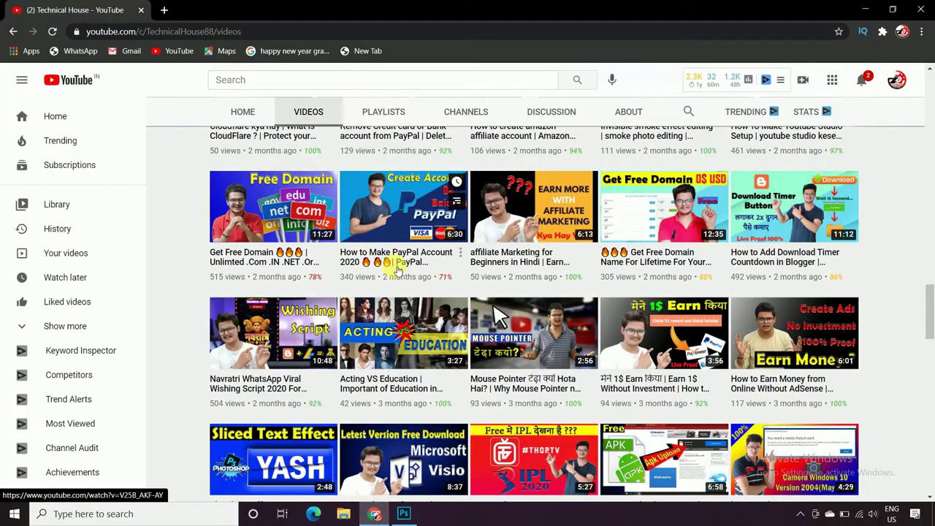
pyautogui.scroll(3, 394, 266)
pyautogui.scroll(5, 398, 268)
pyautogui.scroll(5, 398, 270)
pyautogui.scroll(3, 399, 274)
pyautogui.scroll(5, 400, 279)
pyautogui.scroll(5, 400, 266)
pyautogui.scroll(3, 398, 269)
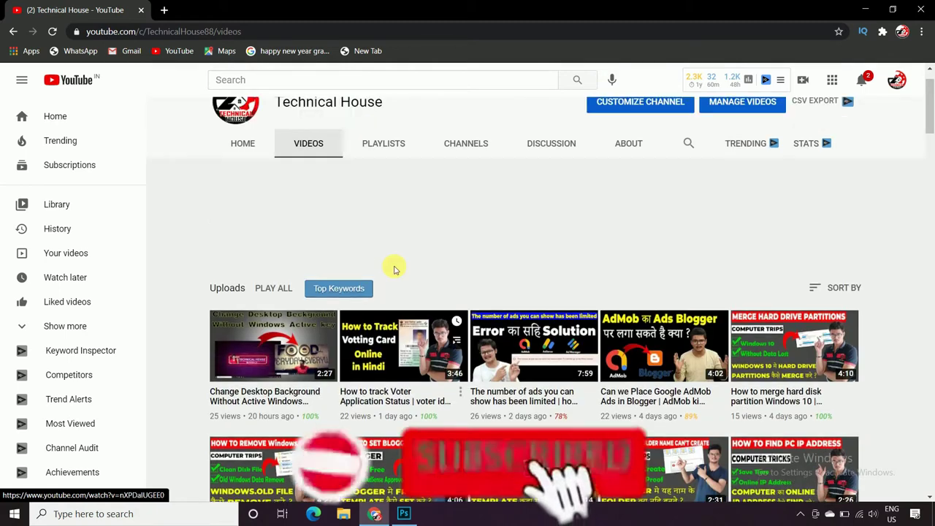
pyautogui.scroll(1, 394, 268)
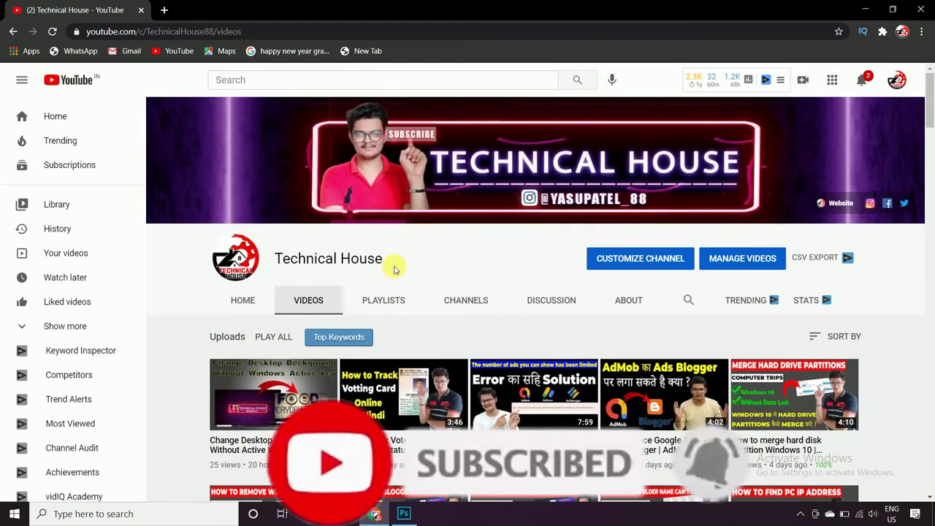
pyautogui.scroll(-3, 393, 269)
pyautogui.scroll(-1, 395, 270)
pyautogui.scroll(-1, 394, 271)
pyautogui.scroll(-1, 395, 271)
pyautogui.scroll(-3, 394, 270)
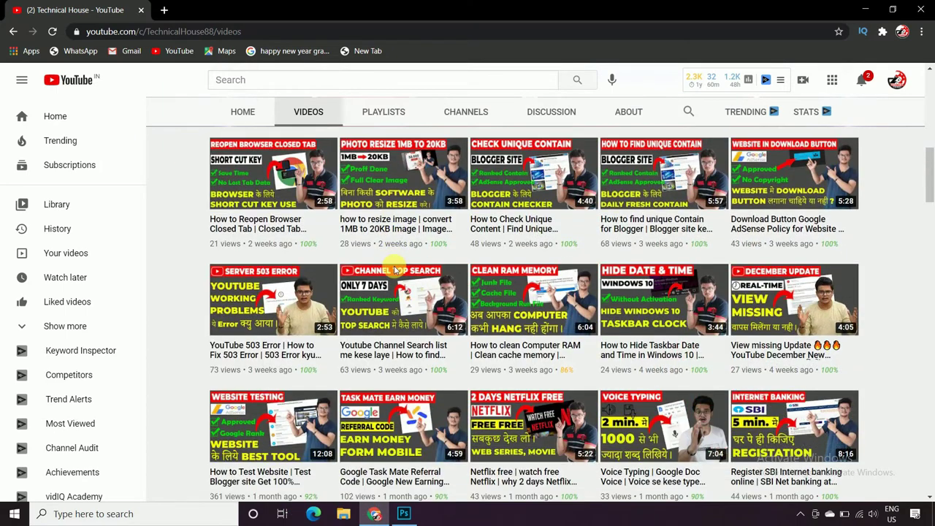
pyautogui.scroll(-1, 394, 271)
pyautogui.scroll(-1, 394, 271)
pyautogui.scroll(10, 395, 270)
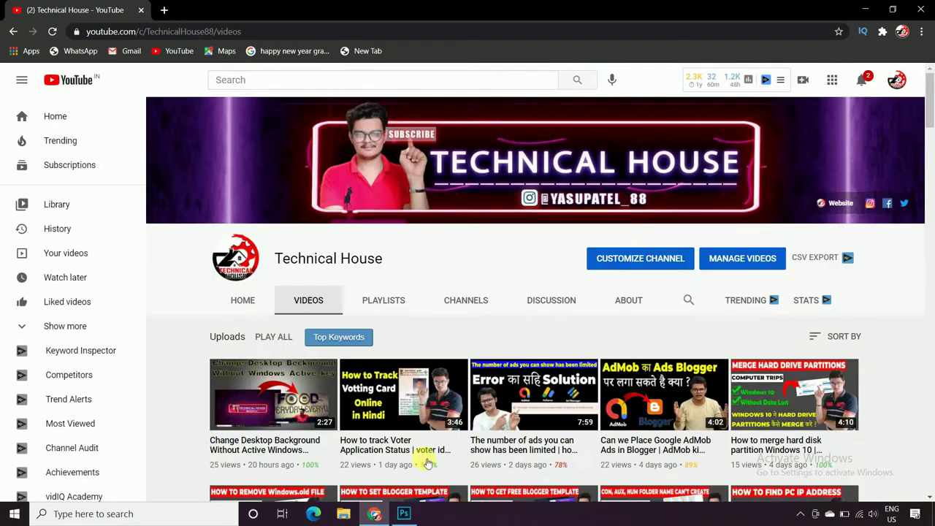
pyautogui.click(406, 515)
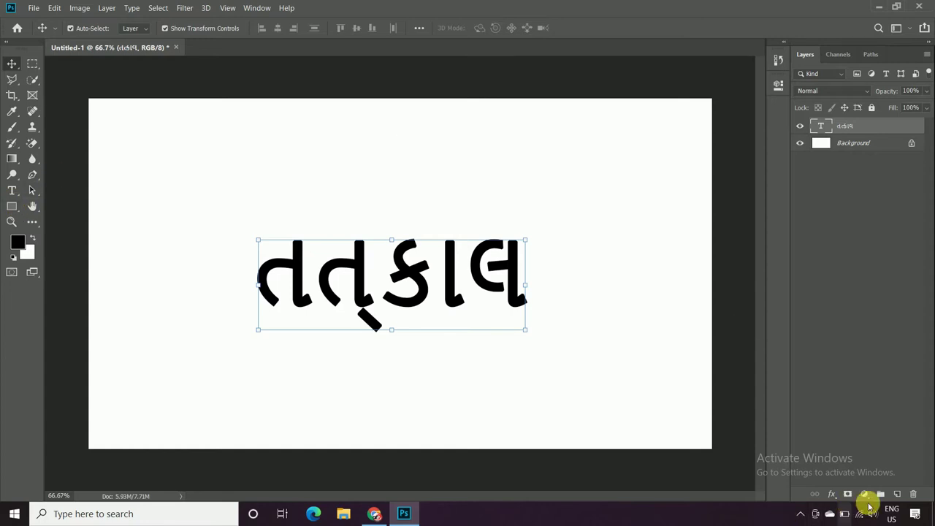
pyautogui.click(898, 514)
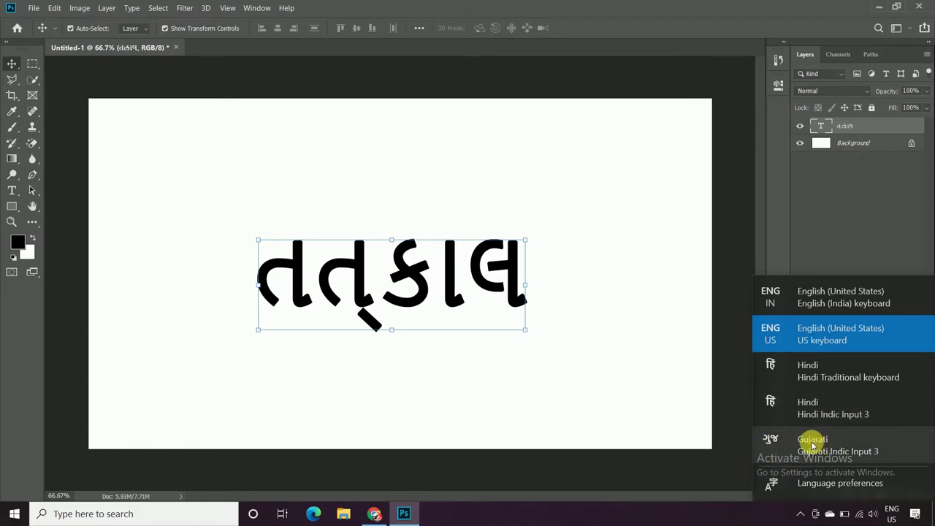
pyautogui.click(678, 509)
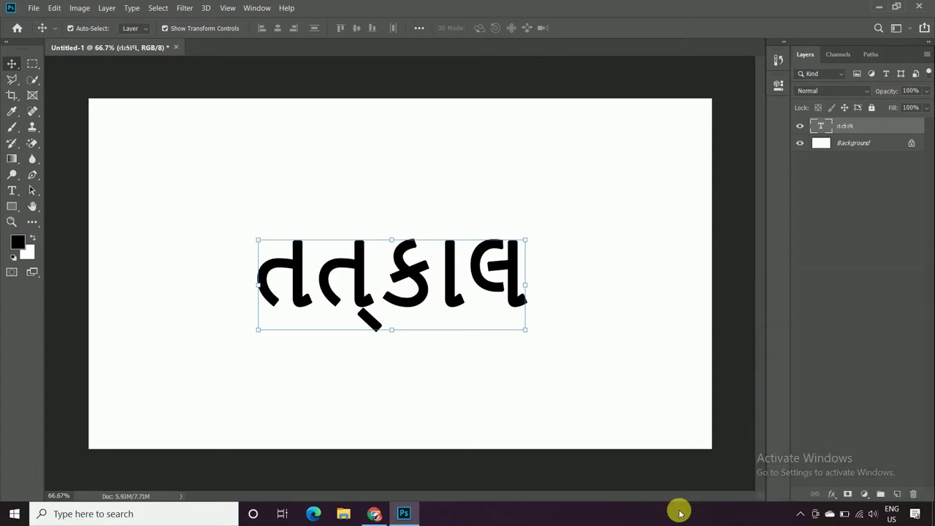
# - Select the whole Gujarati word તત્કાલ with the Type tool and set it in Nirmala UI
pyautogui.click(12, 191)
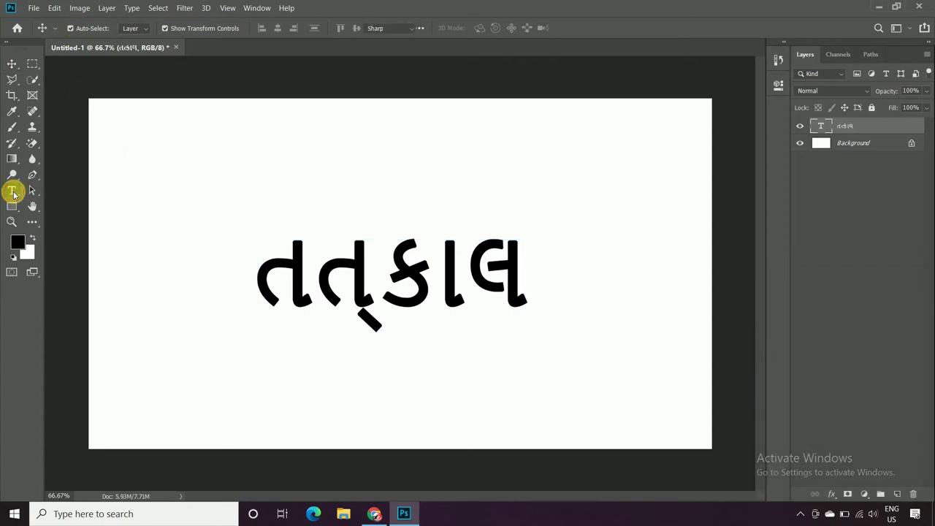
pyautogui.click(379, 276)
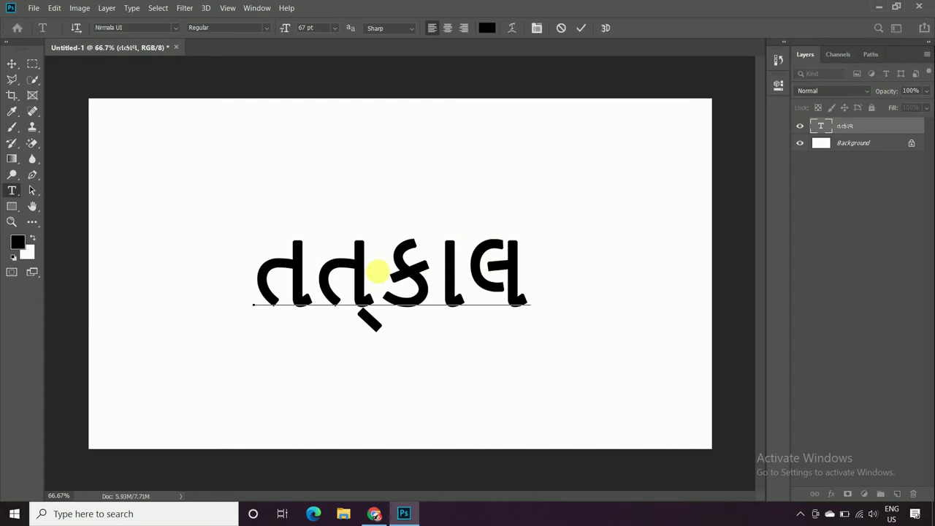
pyautogui.hotkey('ctrl', 'a')
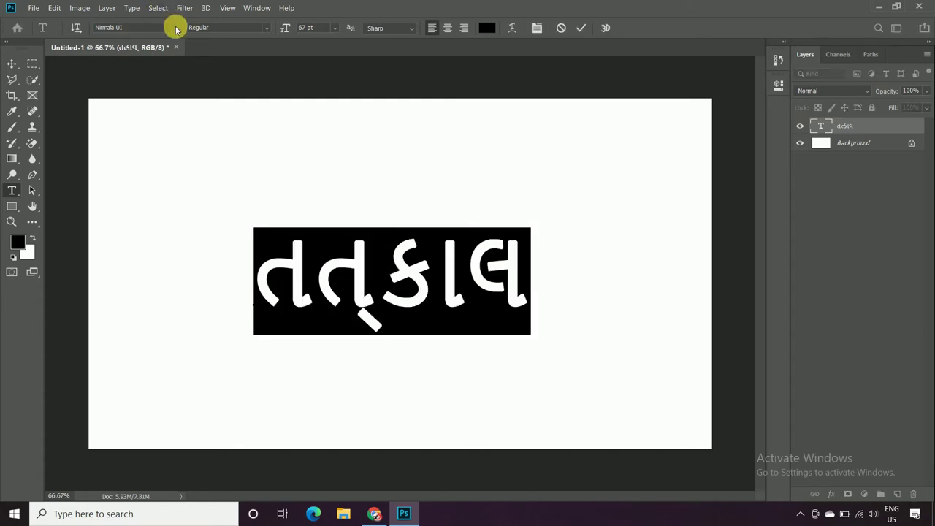
pyautogui.click(176, 28)
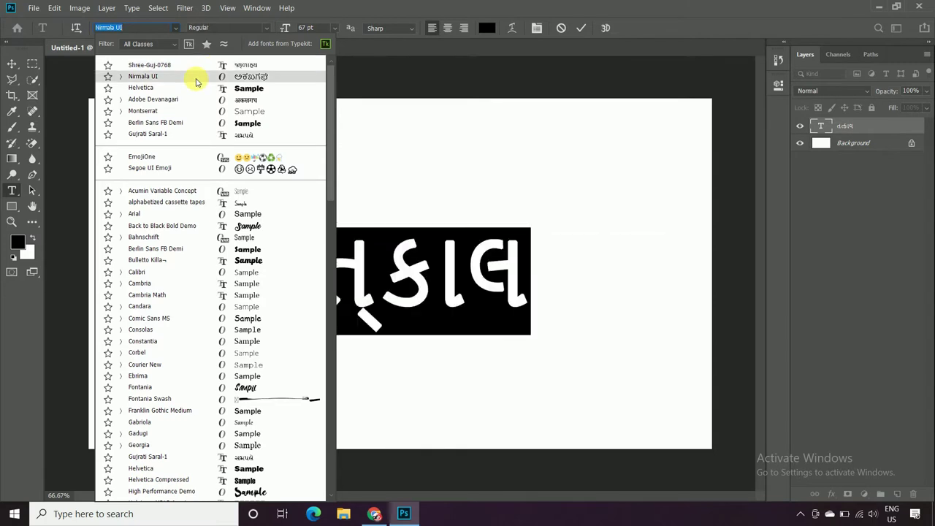
pyautogui.click(195, 77)
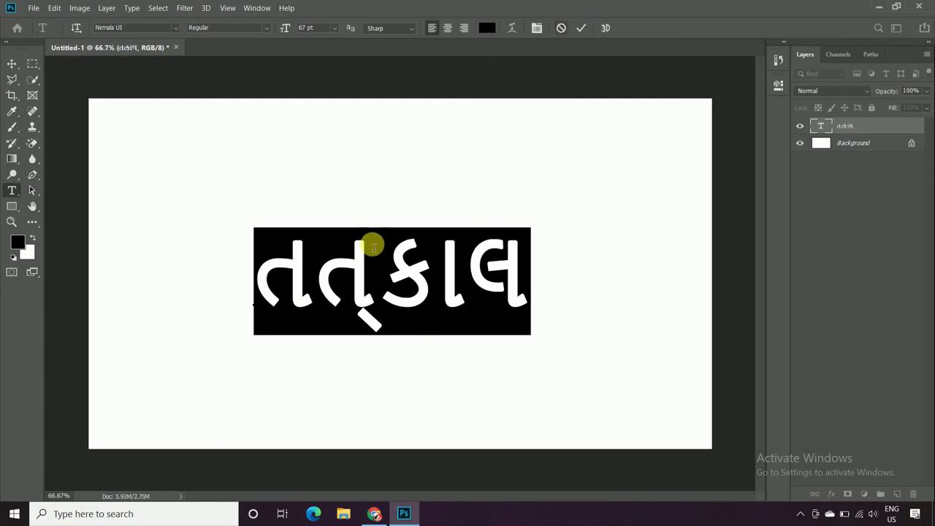
# - Reselect all the Gujarati text and bring the YouTube channel browser window forward
pyautogui.click(328, 297)
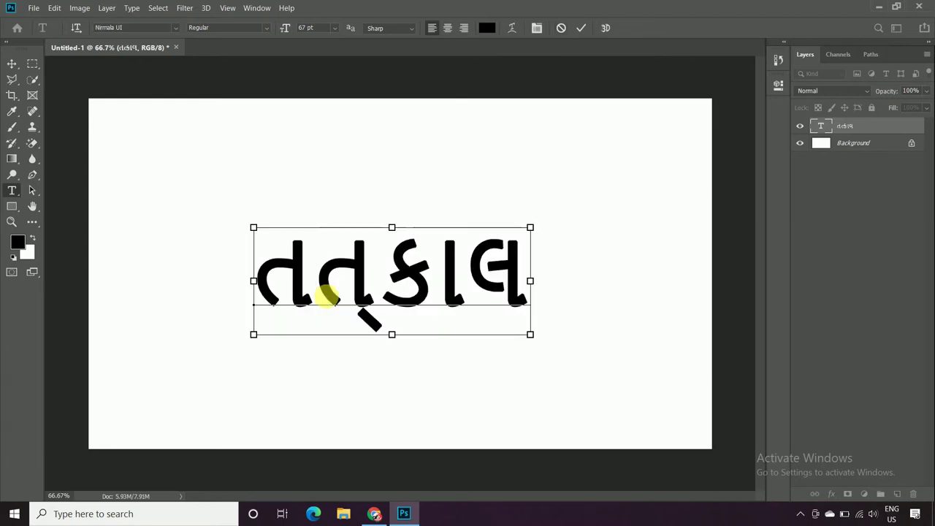
pyautogui.hotkey('ctrl', 'a')
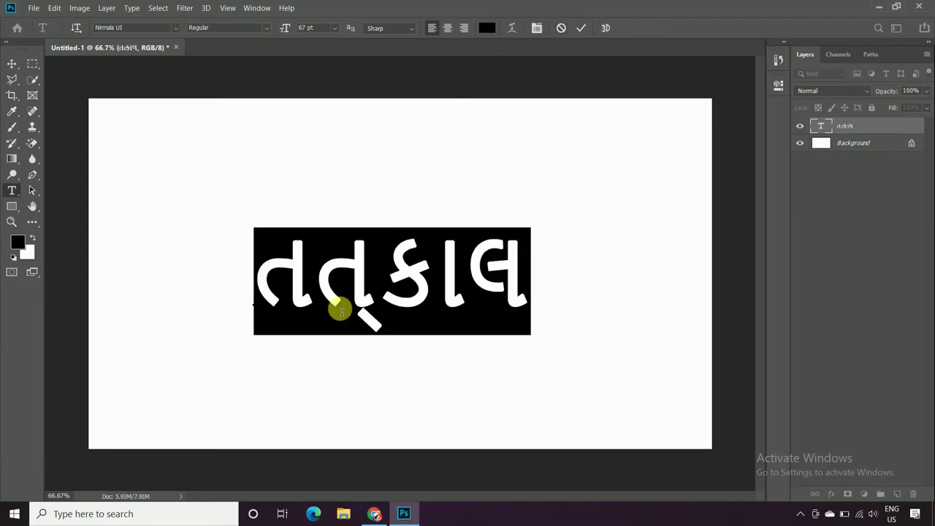
pyautogui.click(373, 513)
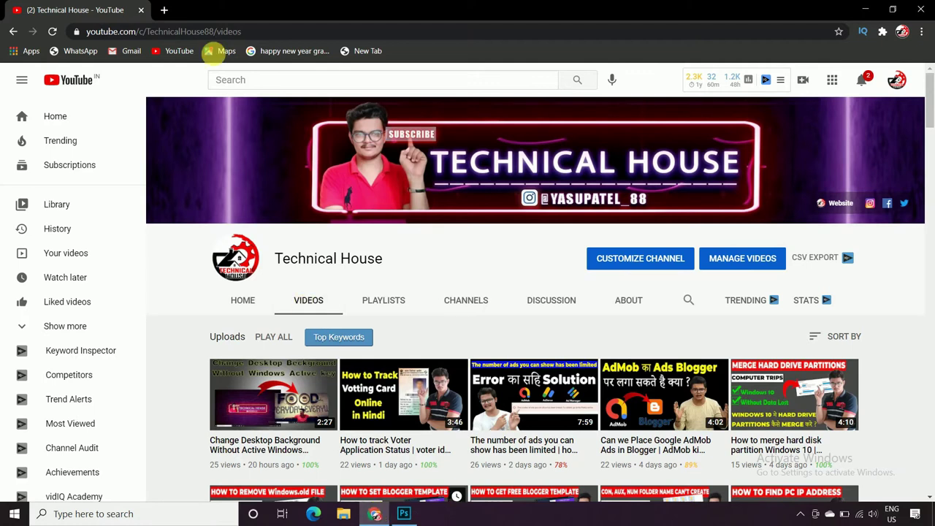
# - In a new browser tab, go to pramukhfontconverter.com
pyautogui.click(164, 11)
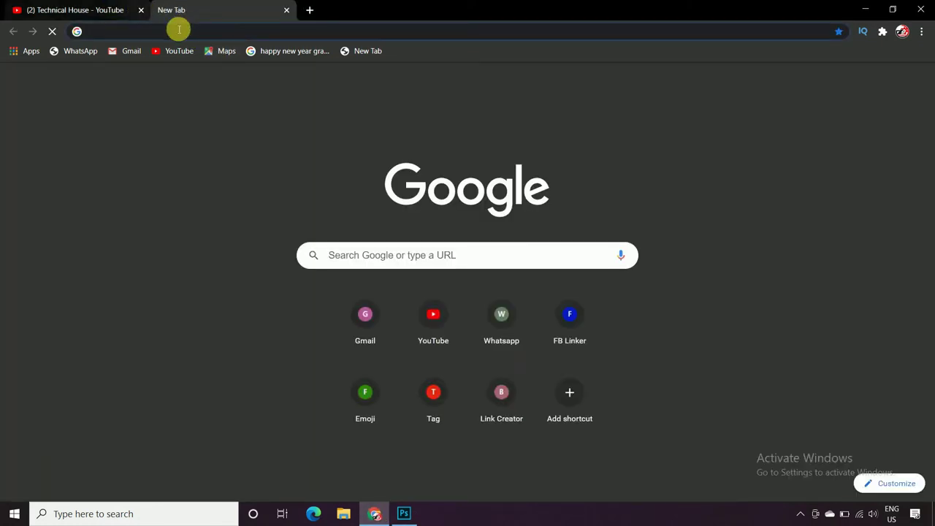
pyautogui.write('pramukhfontconverter.com')
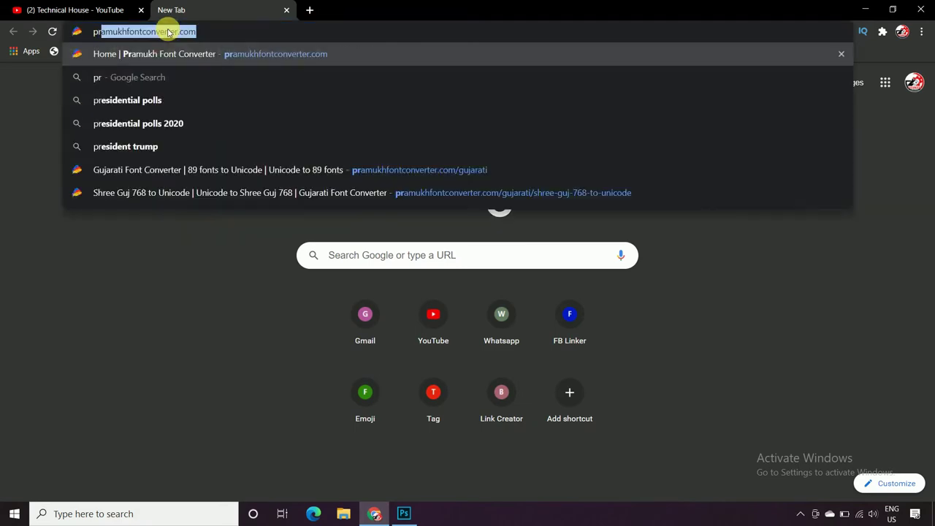
pyautogui.press('Right')
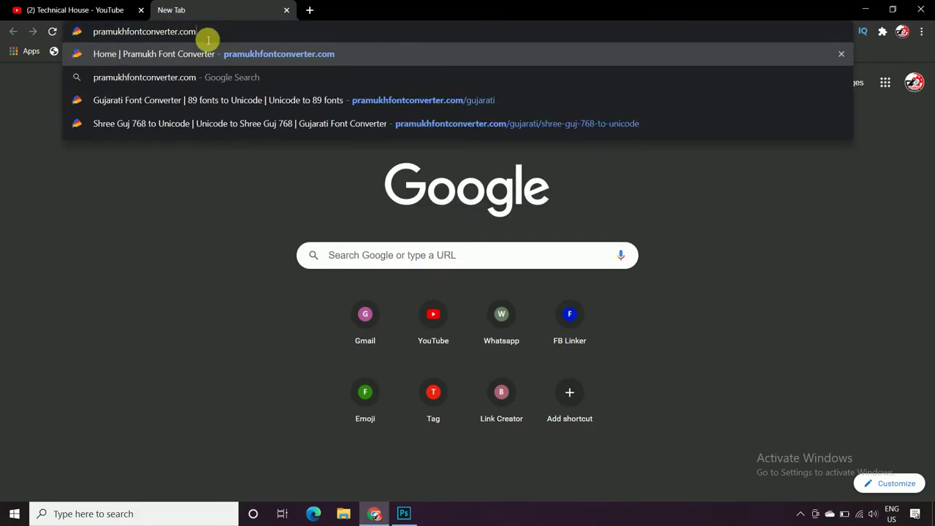
pyautogui.moveTo(219, 32); pyautogui.dragTo(71, 31)
pyautogui.press('Return')
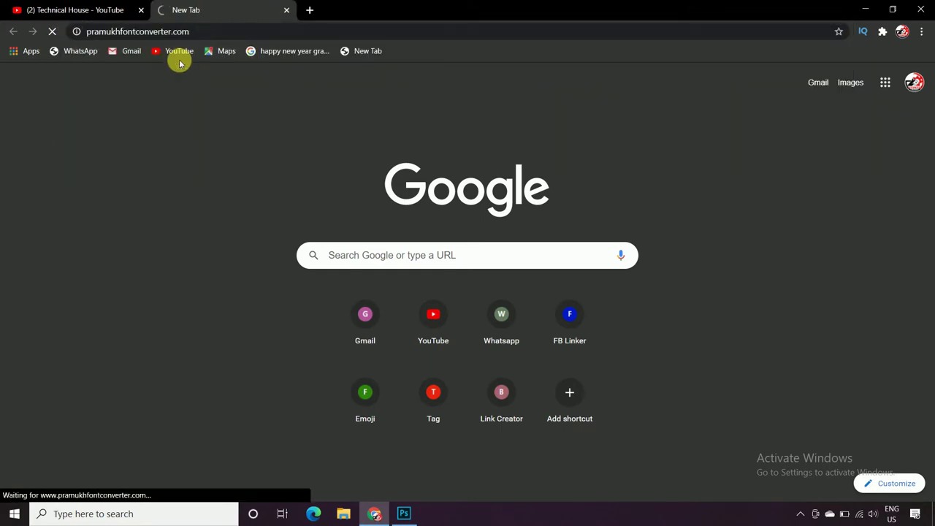
# - Scroll through the Gujarati, Hindi, Marathi and Nepali converter sections on the home page
pyautogui.scroll(-3, 185, 350)
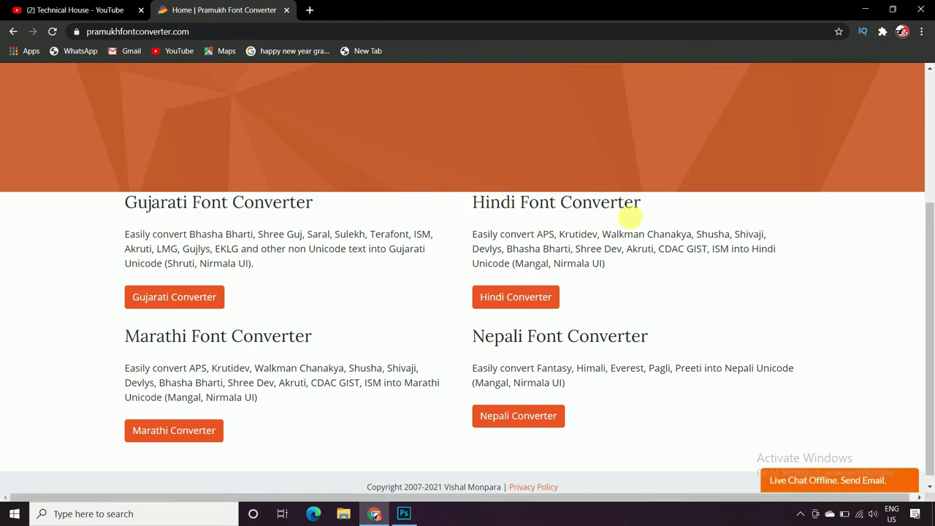
pyautogui.moveTo(475, 203); pyautogui.dragTo(632, 216)
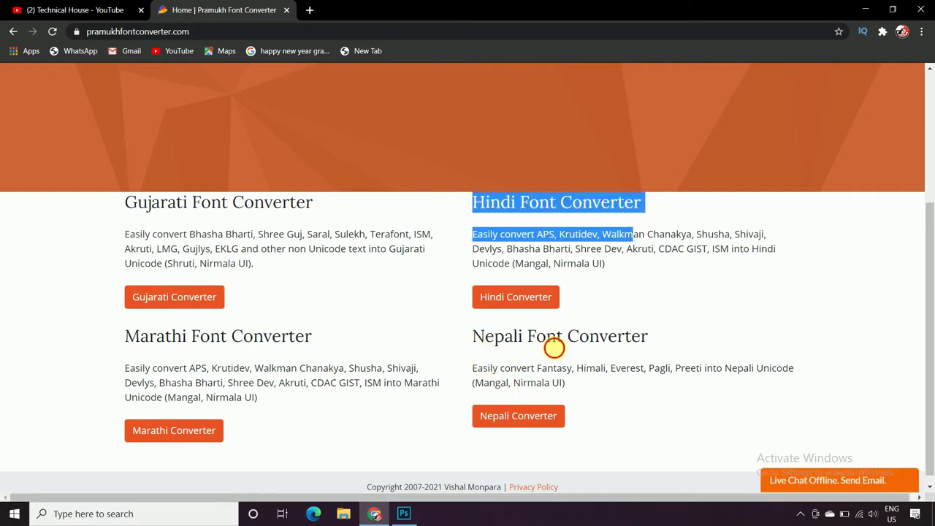
pyautogui.tripleClick(555, 343)
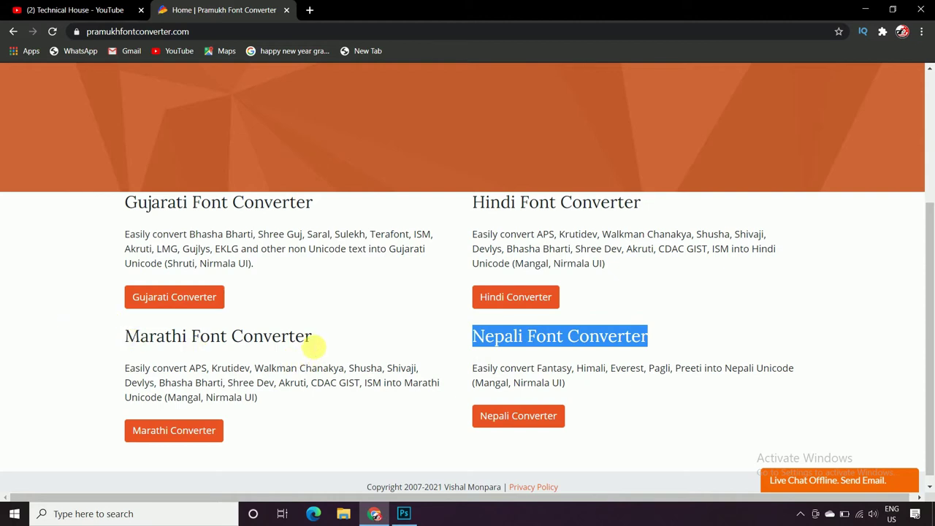
pyautogui.scroll(-1, 313, 346)
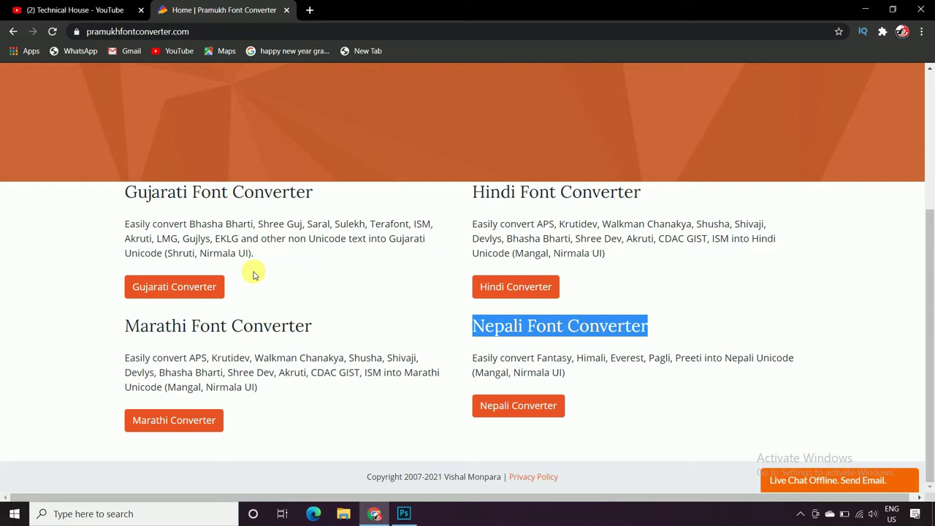
pyautogui.click(34, 336)
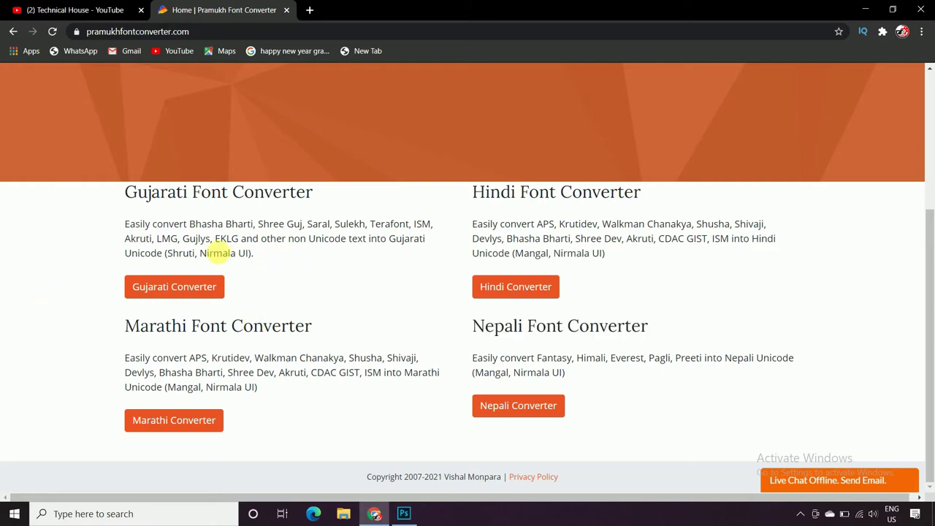
# - Open the Pramukh Gujarati Font Converter page and look over its layout
pyautogui.click(174, 289)
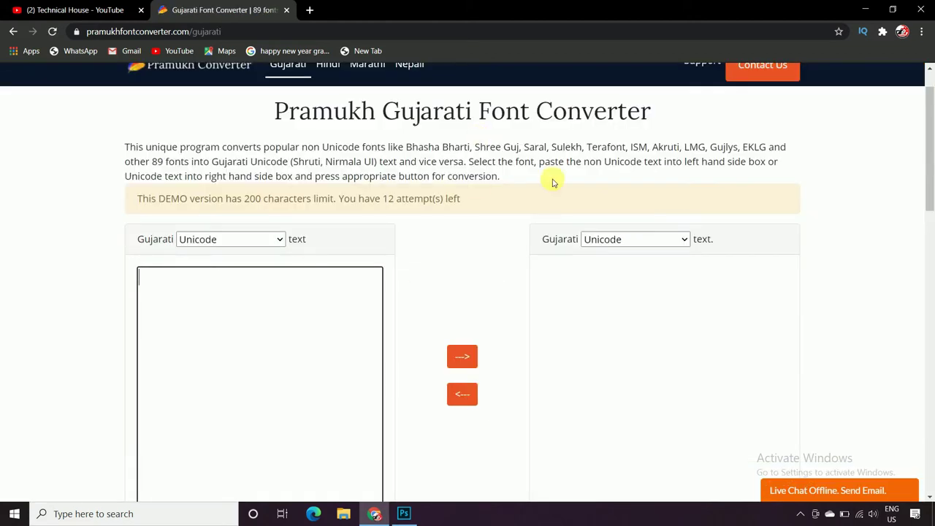
pyautogui.moveTo(281, 113); pyautogui.dragTo(647, 117)
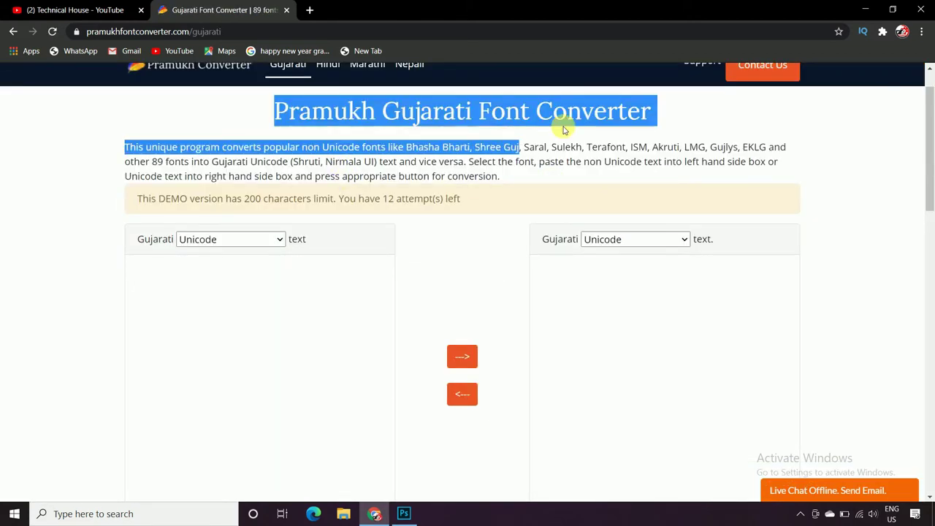
pyautogui.click(652, 125)
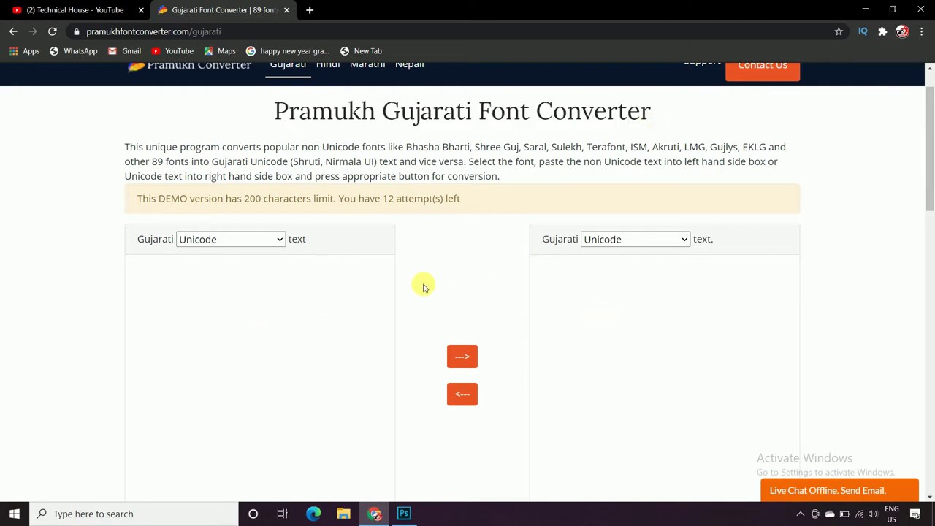
pyautogui.scroll(-8, 422, 287)
pyautogui.scroll(-2, 422, 287)
pyautogui.scroll(-5, 422, 287)
pyautogui.scroll(-2, 423, 287)
pyautogui.scroll(3, 423, 287)
pyautogui.scroll(12, 423, 287)
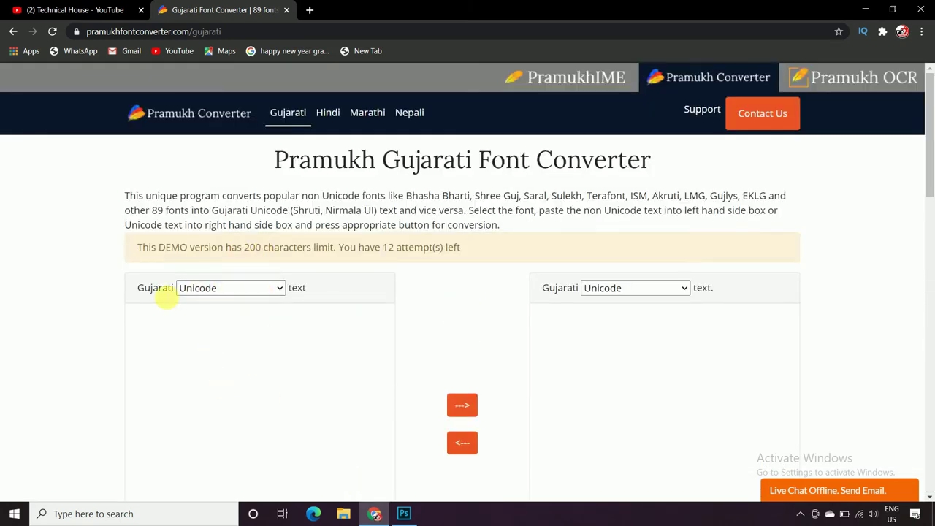
# - Set the converter's input font to Gurjari, then return to Photoshop
pyautogui.click(281, 293)
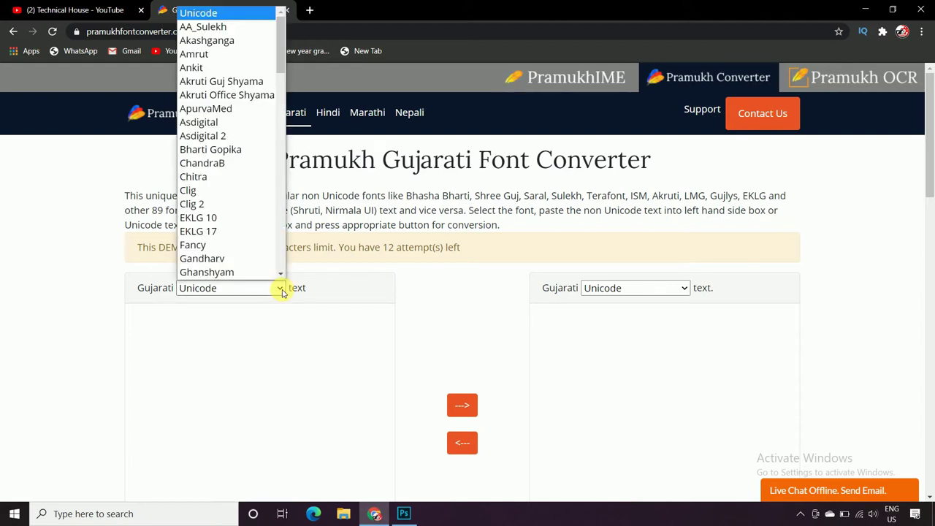
pyautogui.press('g')
pyautogui.press('Down')
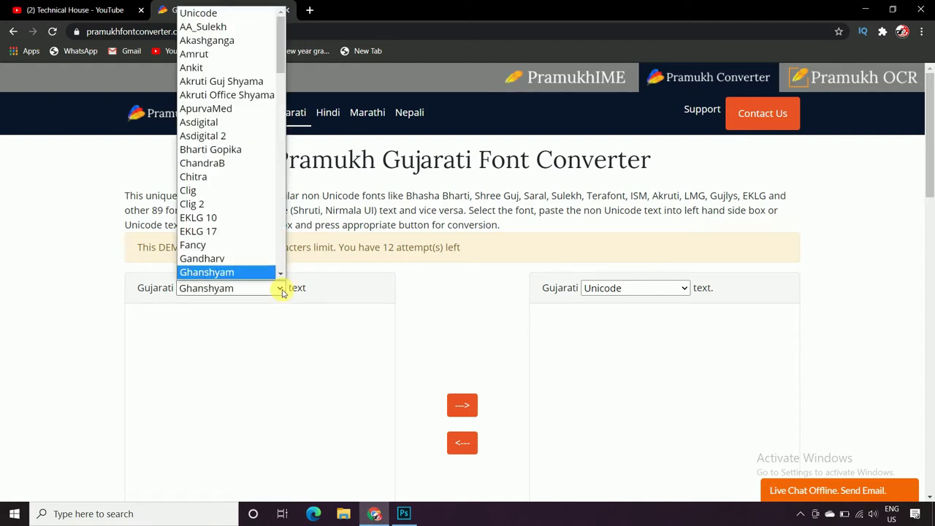
pyautogui.press('Down')
pyautogui.press('Down')
pyautogui.press('Down')
pyautogui.press('Down')
pyautogui.press('Down')
pyautogui.press('Down')
pyautogui.press('Down')
pyautogui.press('Down')
pyautogui.press('Down')
pyautogui.press('Down')
pyautogui.press('Down')
pyautogui.press('Down')
pyautogui.press('Down')
pyautogui.press('Down')
pyautogui.press('Down')
pyautogui.press('Down')
pyautogui.press('Down')
pyautogui.press('Down')
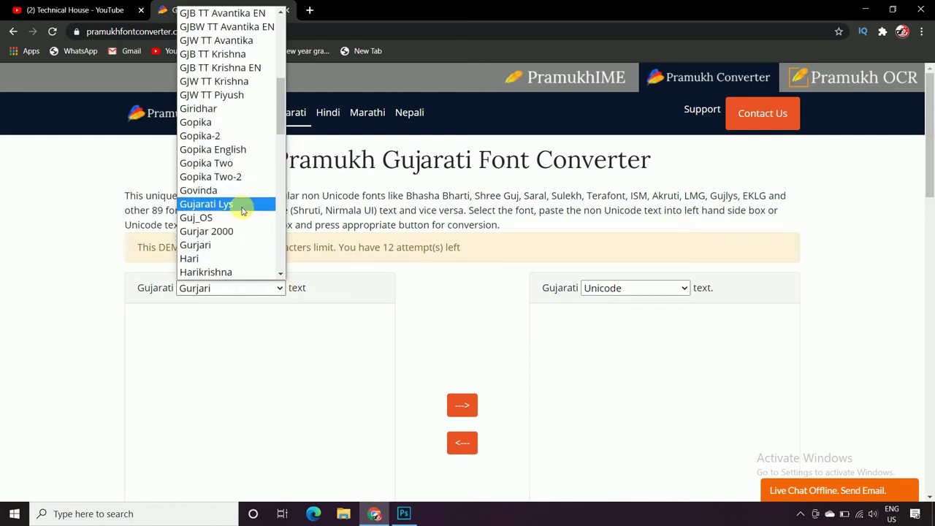
pyautogui.click(202, 246)
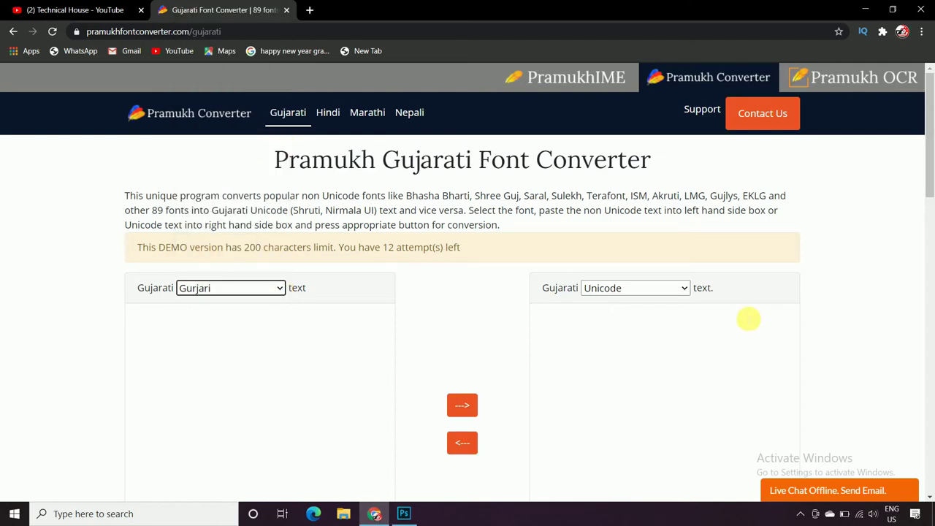
pyautogui.click(410, 517)
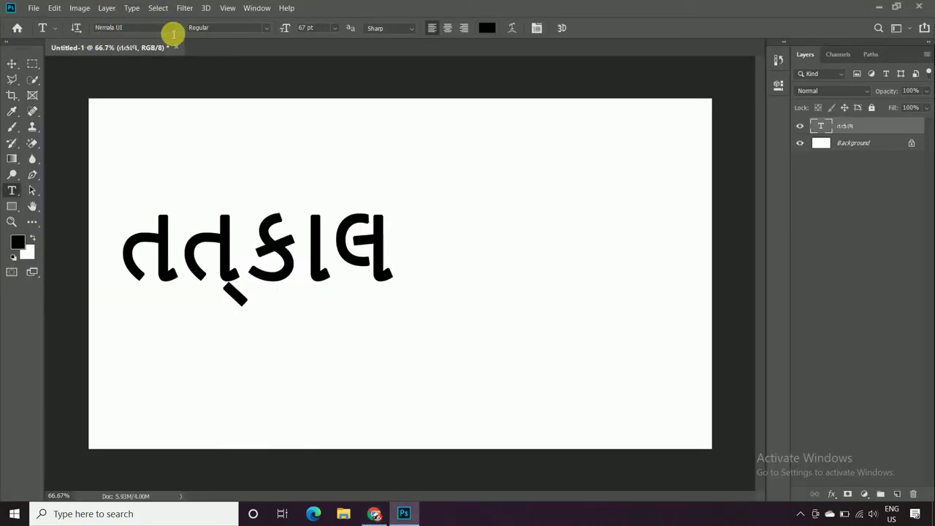
# - Check Photoshop's font list, keep Nirmala UI for the word, and return to the converter
pyautogui.click(176, 29)
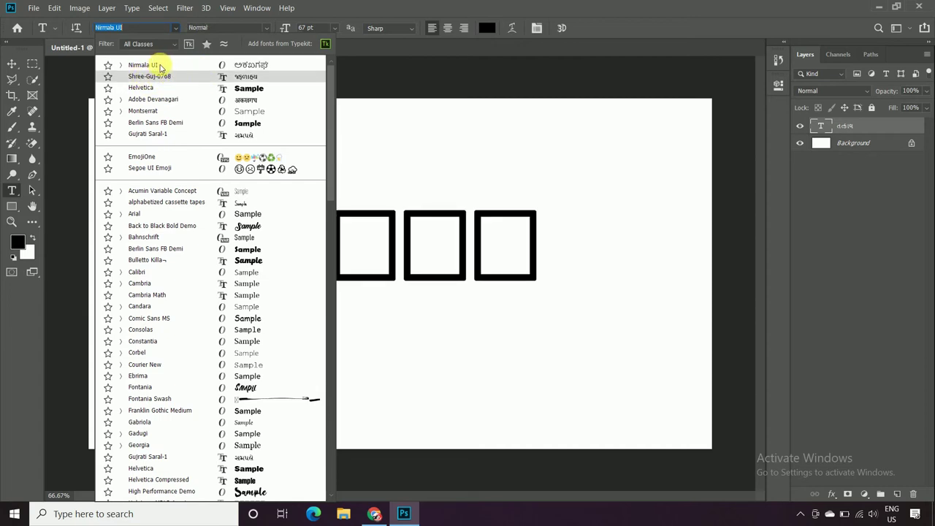
pyautogui.click(162, 65)
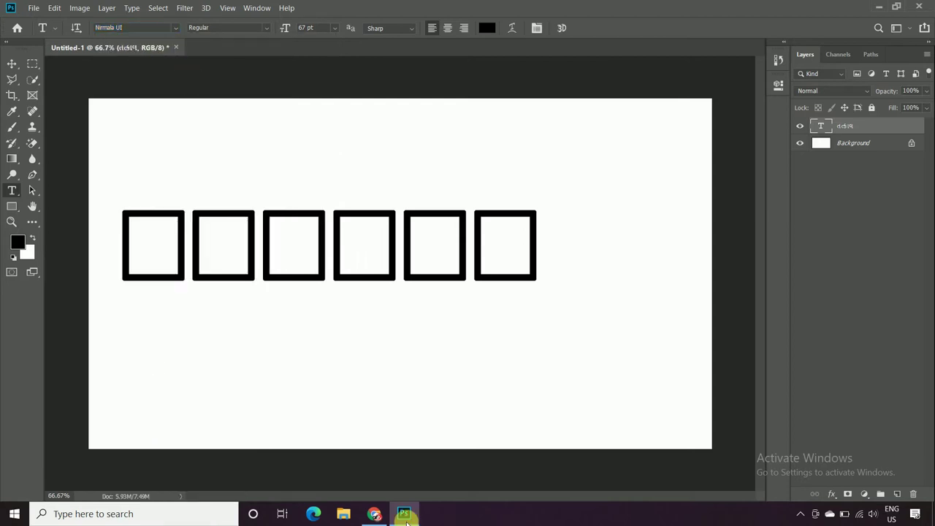
pyautogui.click(377, 515)
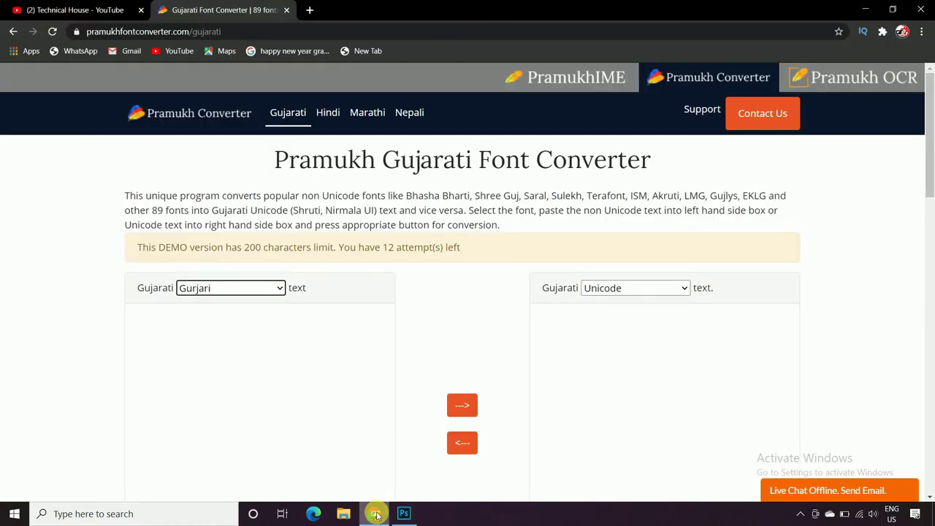
# - Set the converter's output font to Shree Guj 768 and switch back to Photoshop
pyautogui.click(687, 291)
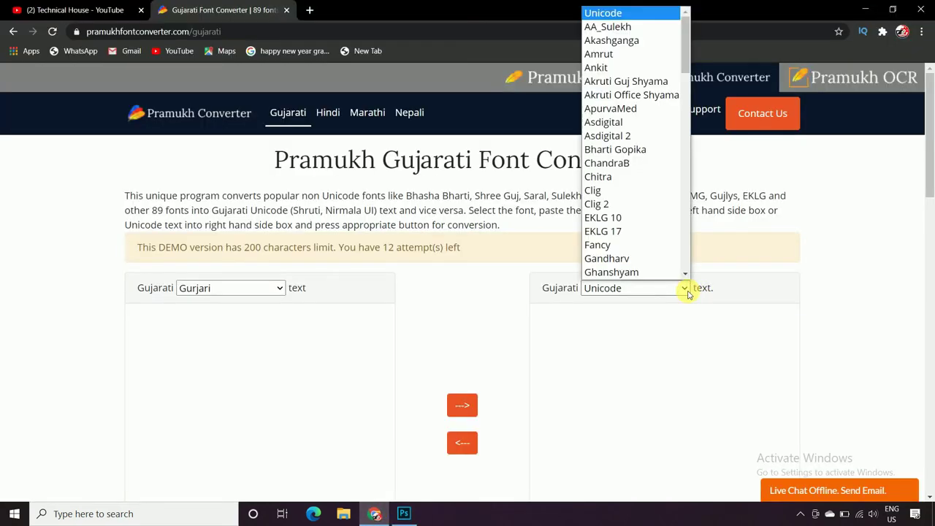
pyautogui.press('s')
pyautogui.press('Down')
pyautogui.press('Down')
pyautogui.press('Down')
pyautogui.press('Down')
pyautogui.press('Down')
pyautogui.press('Down')
pyautogui.press('Down')
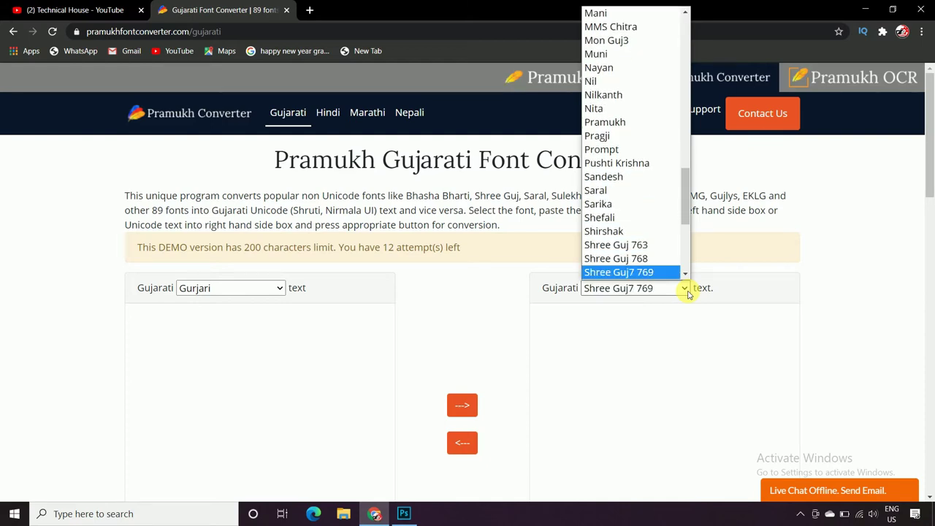
pyautogui.press('Up')
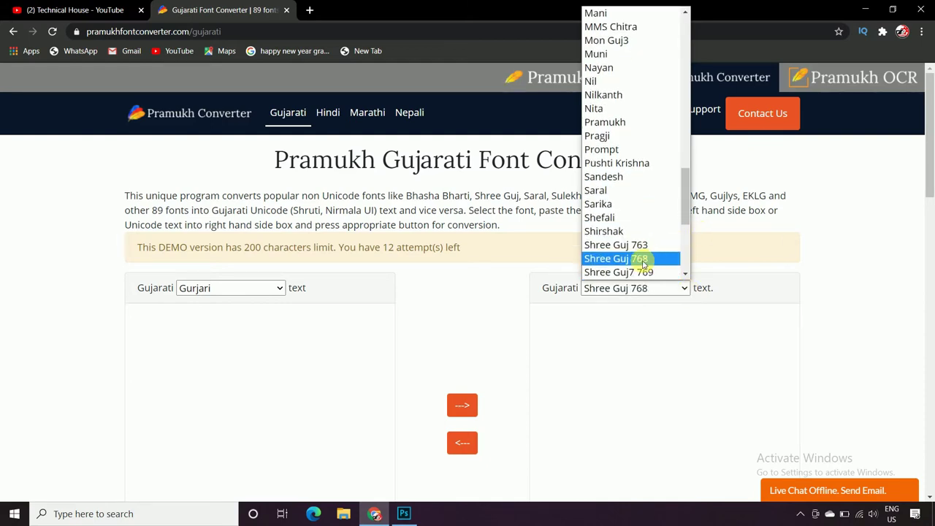
pyautogui.click(643, 263)
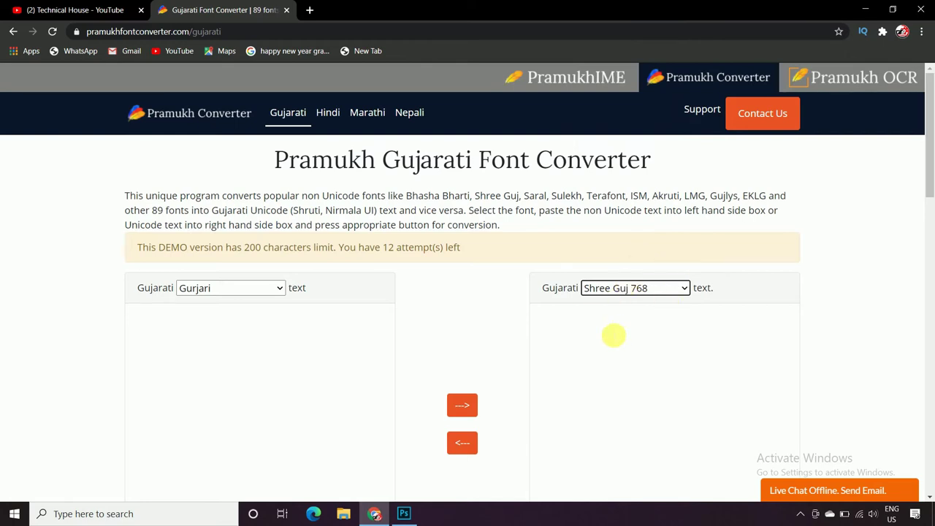
pyautogui.click(397, 517)
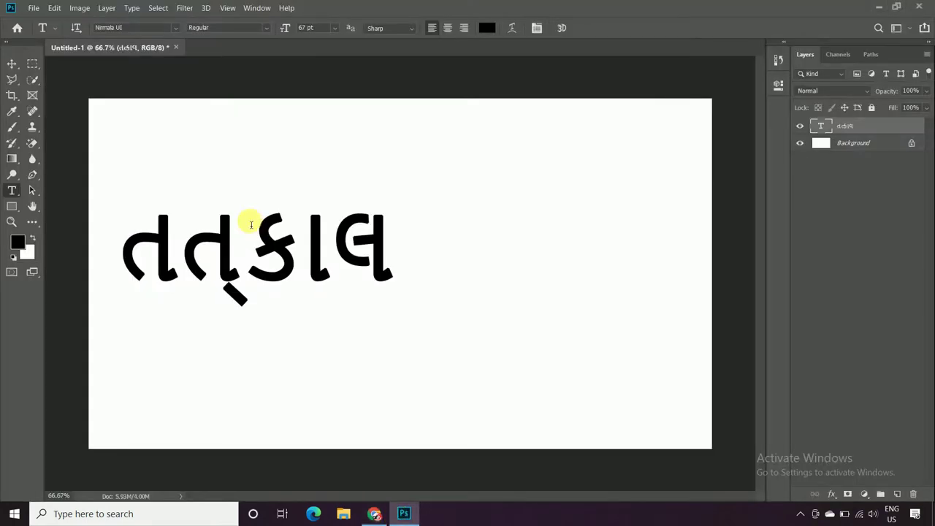
# - Select all the Gujarati text on the canvas, then focus the converter's Gurjari input box
pyautogui.click(262, 261)
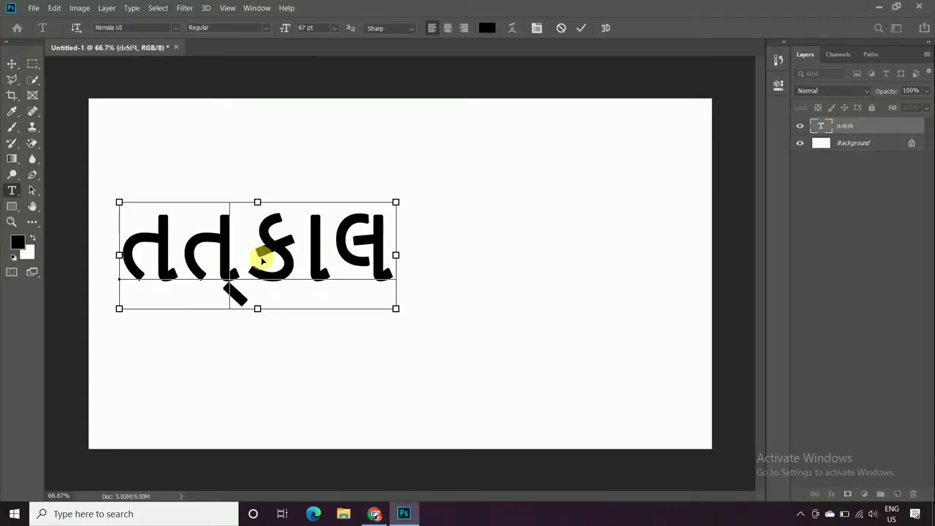
pyautogui.write('a')
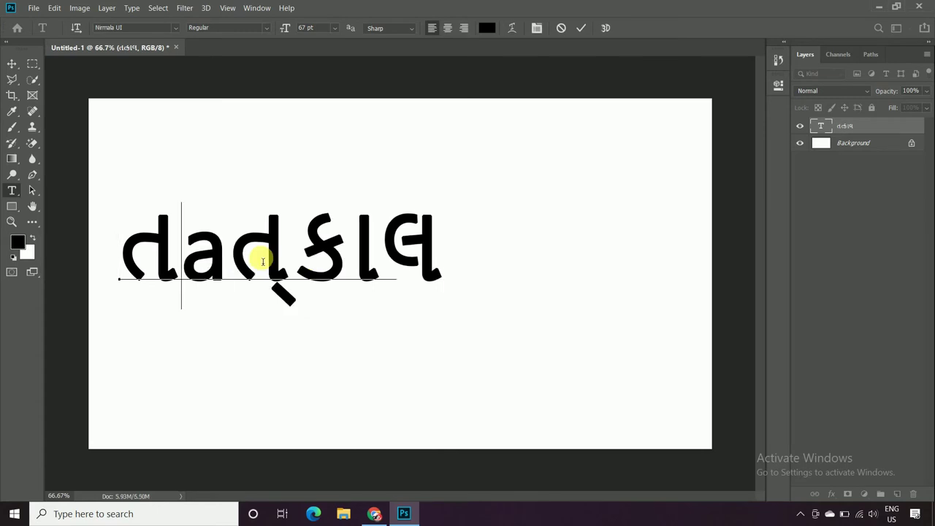
pyautogui.press('BackSpace')
pyautogui.hotkey('ctrl', 'a')
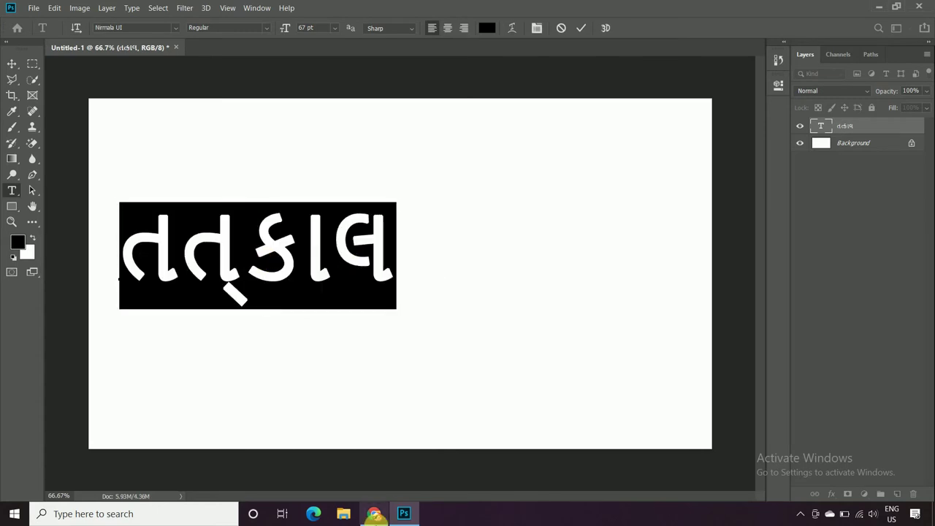
pyautogui.click(374, 514)
pyautogui.click(194, 350)
pyautogui.click(189, 346)
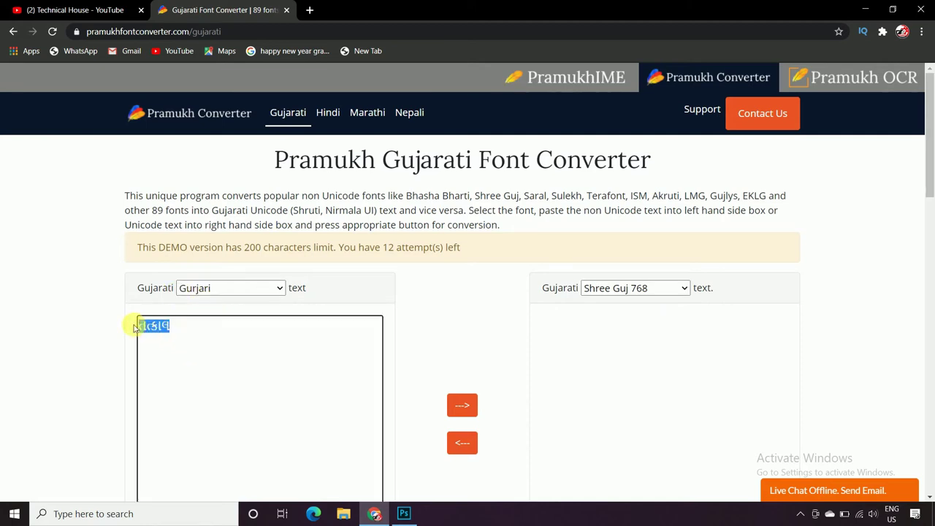
# - Switch keyboard to Gujarati, write 'તત્કાલ દ્રશ્ય' in the input box, and select 'દ્રશ્ય'
pyautogui.click(188, 330)
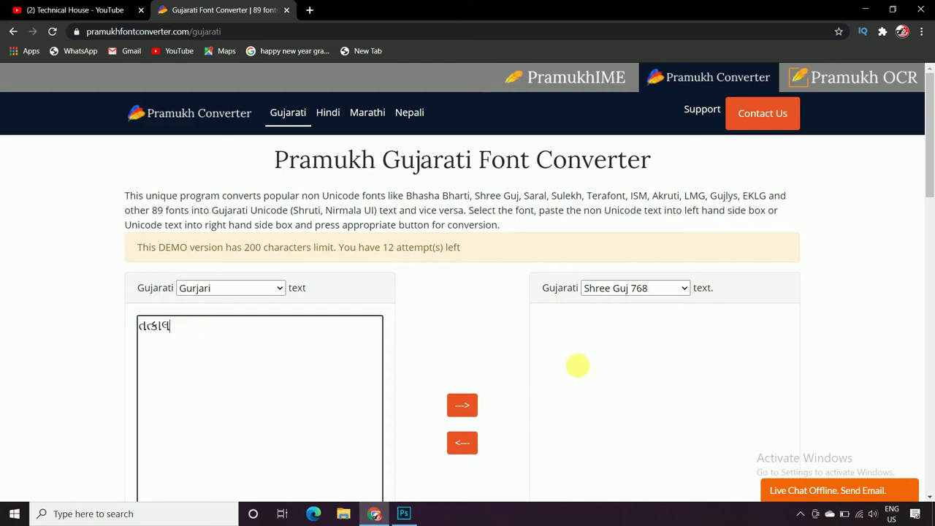
pyautogui.click(890, 513)
pyautogui.click(890, 511)
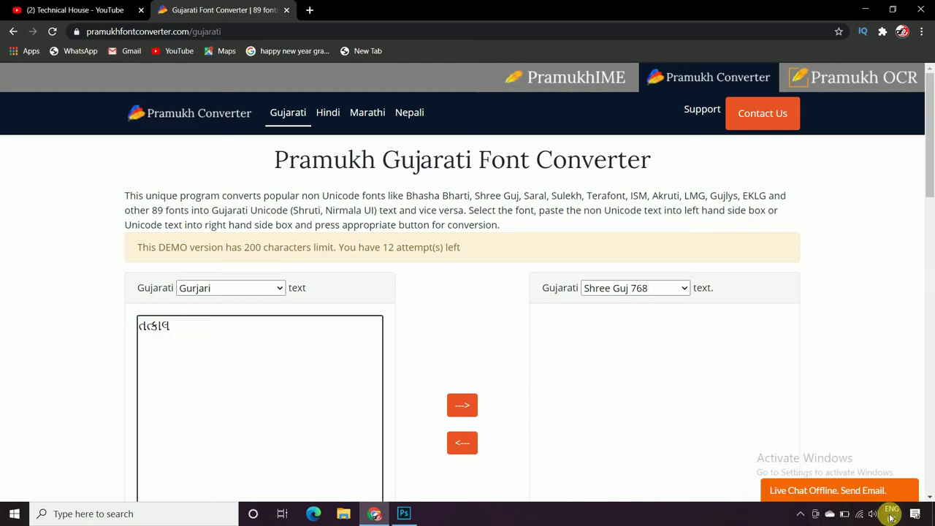
pyautogui.click(891, 511)
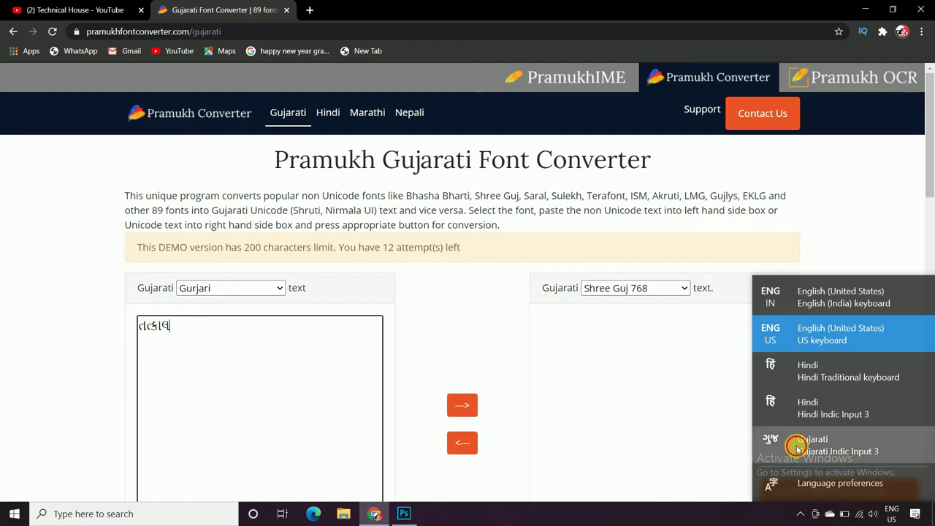
pyautogui.click(795, 446)
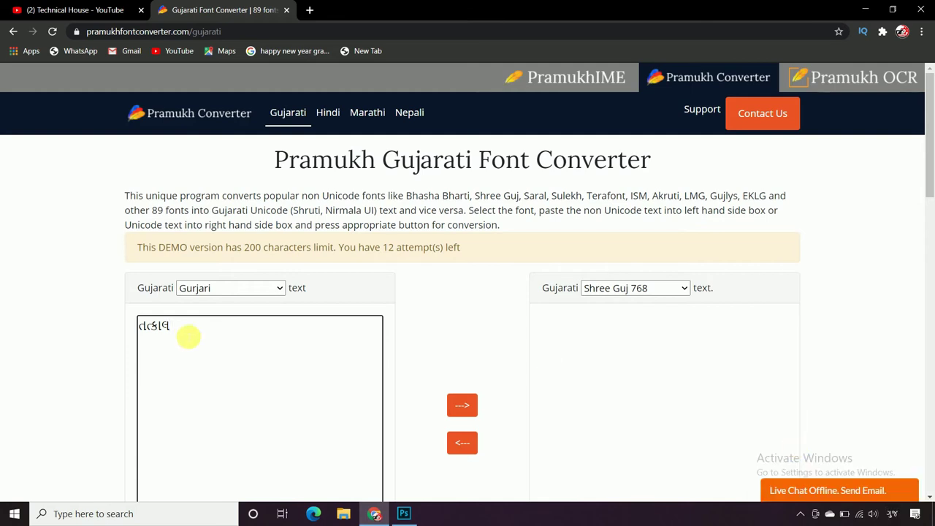
pyautogui.press('super+space')
pyautogui.press('super+space')
pyautogui.press('super+space')
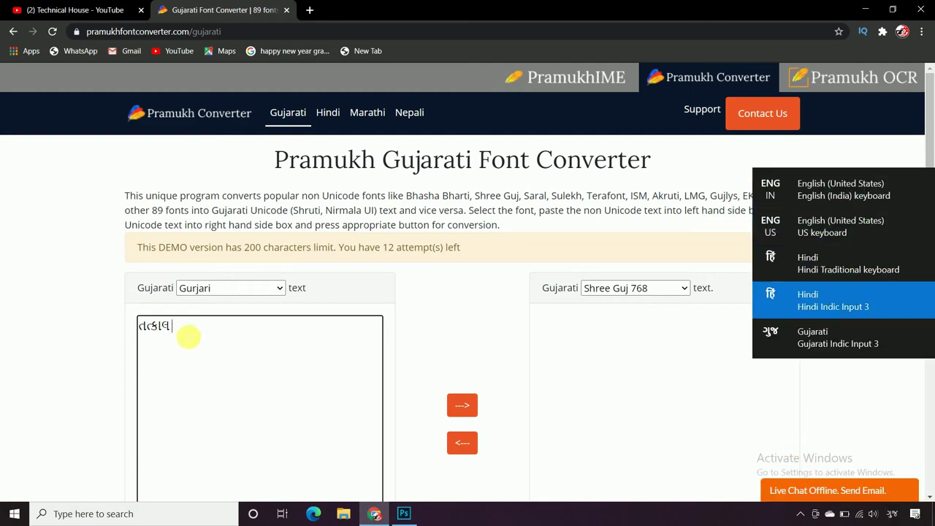
pyautogui.press('super+space')
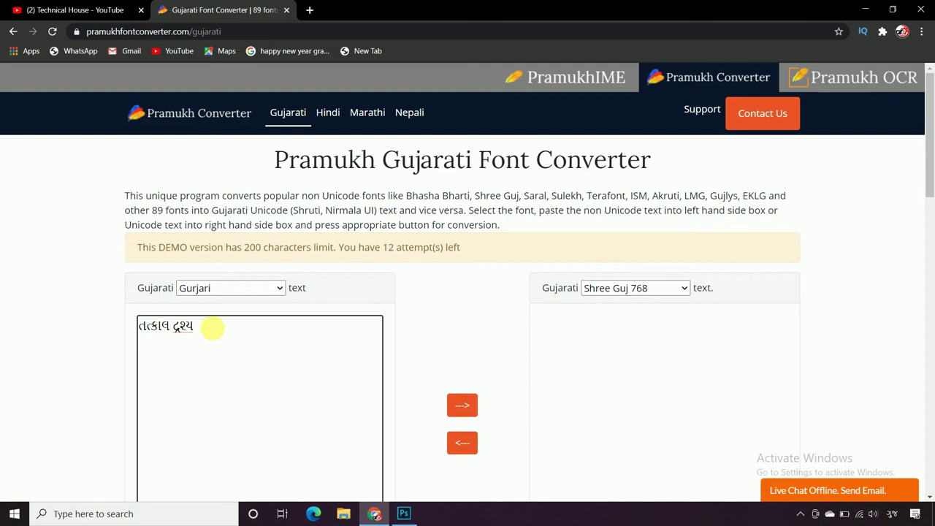
pyautogui.moveTo(175, 330); pyautogui.dragTo(203, 331)
pyautogui.click(398, 517)
# - Paste 'દ્રશ્ય' after તત્કાલ in the canvas text and bring the converter back
pyautogui.click(390, 267)
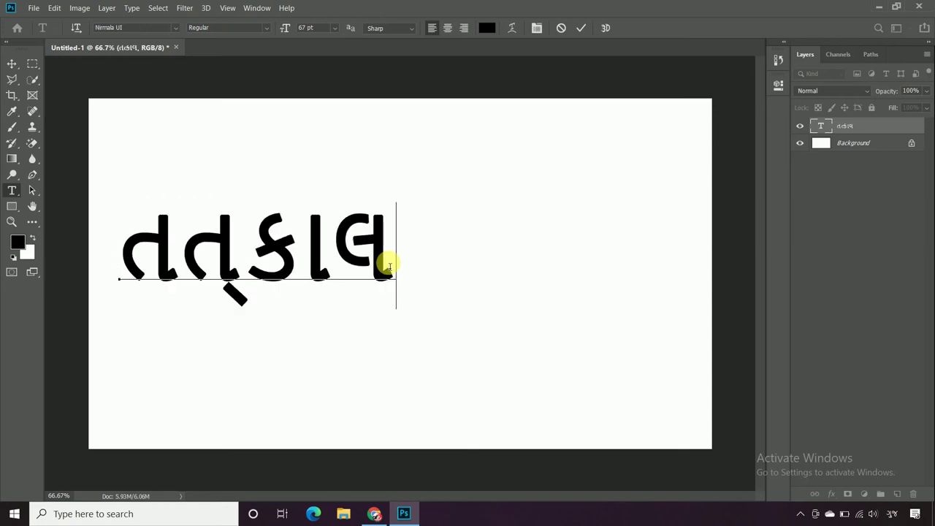
pyautogui.hotkey('ctrl', 'v')
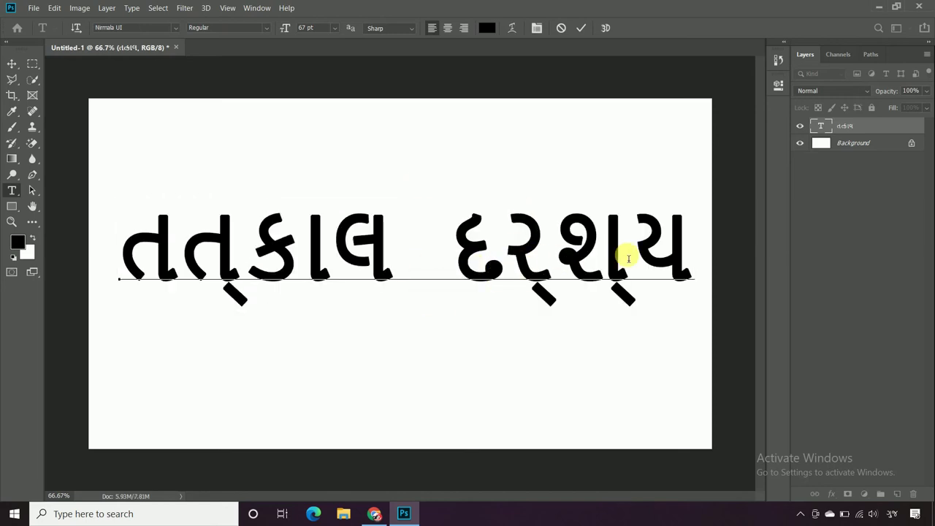
pyautogui.click(379, 519)
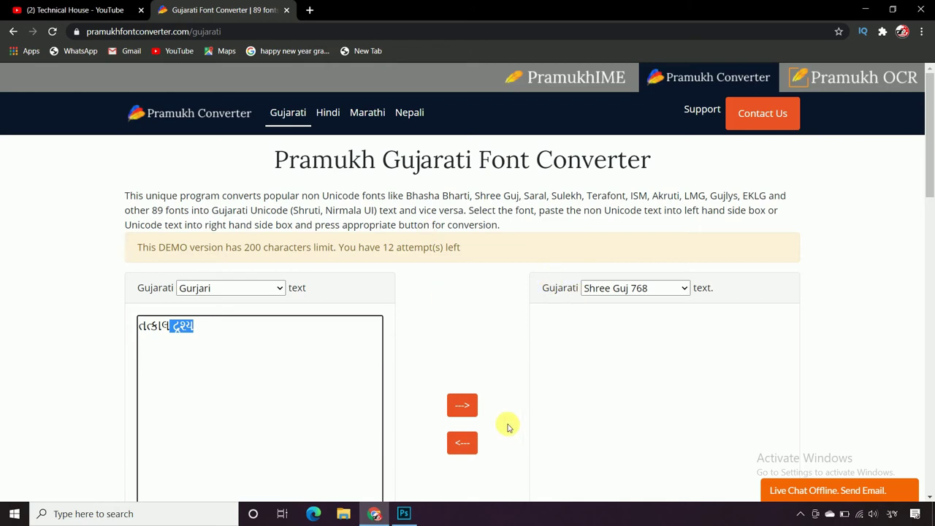
# - Convert the phrase to Shree Guj 768 text sÐLpg Öíe and select the output
pyautogui.click(466, 412)
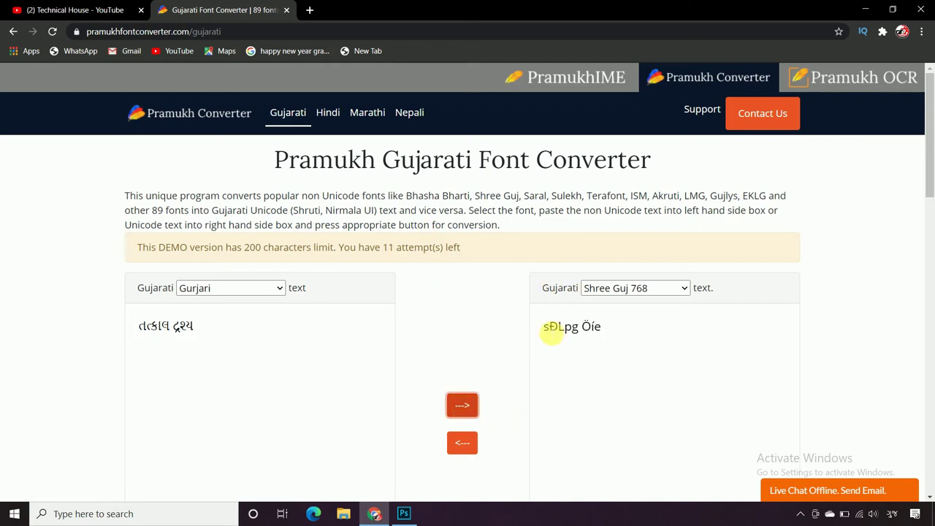
pyautogui.moveTo(547, 334); pyautogui.dragTo(605, 332)
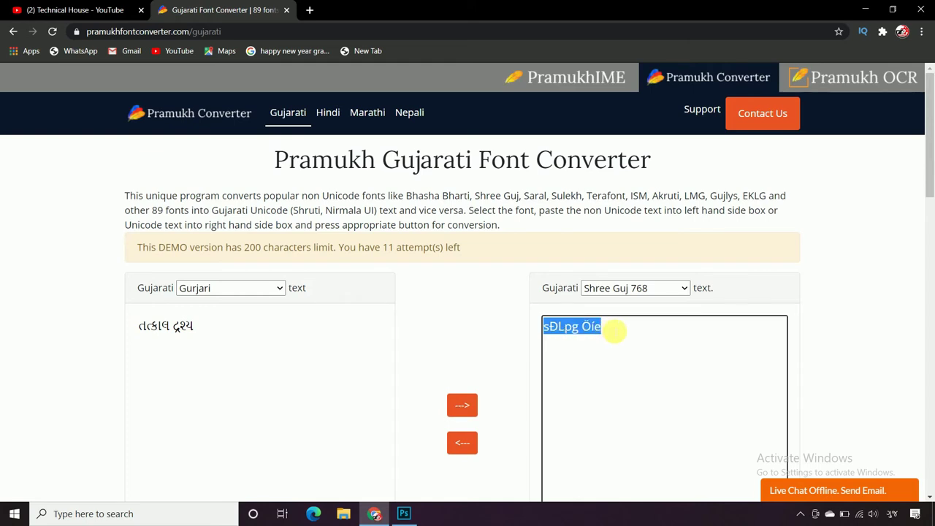
pyautogui.moveTo(605, 329); pyautogui.dragTo(569, 326)
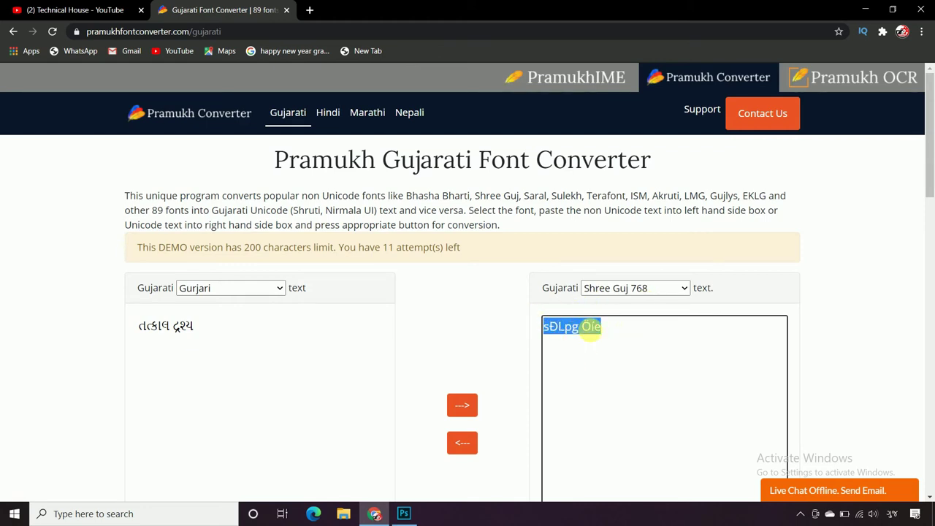
# - Switch the keyboard input to English (US) and return to Photoshop
pyautogui.press('super+space')
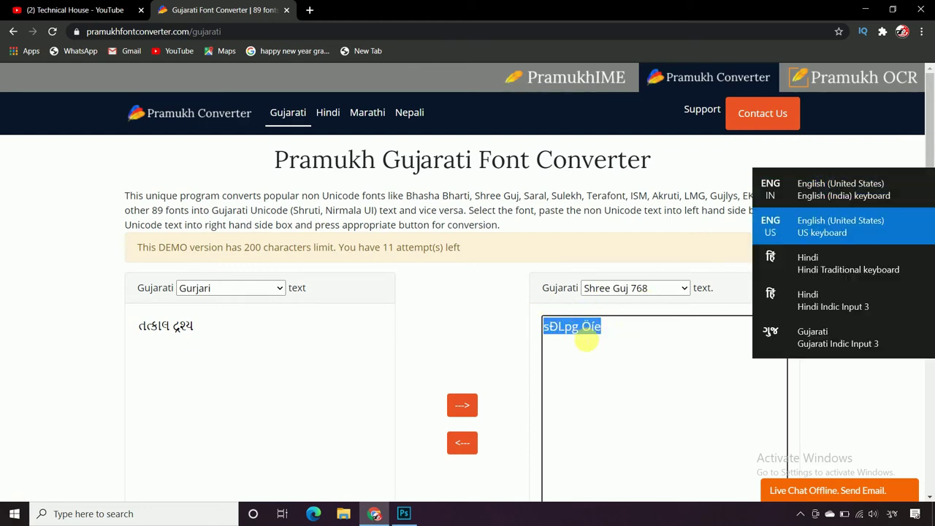
pyautogui.click(890, 513)
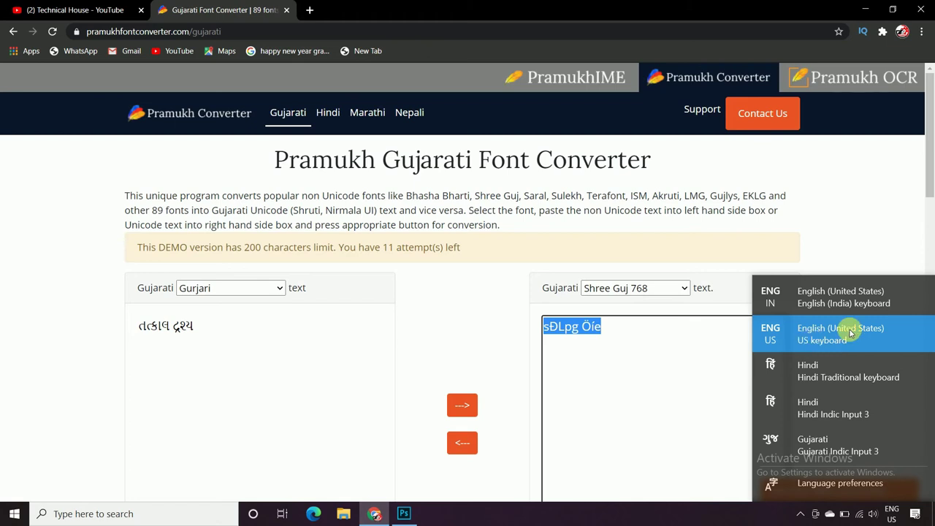
pyautogui.click(608, 340)
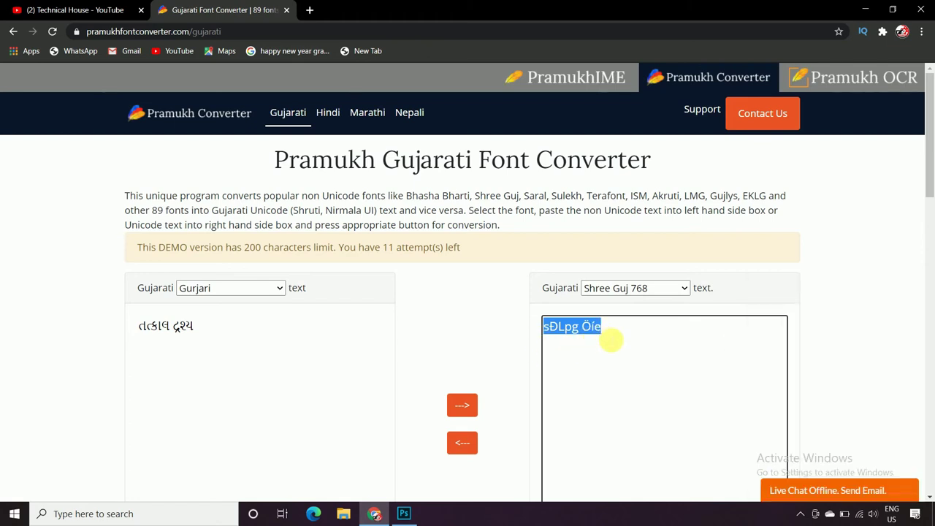
pyautogui.click(403, 513)
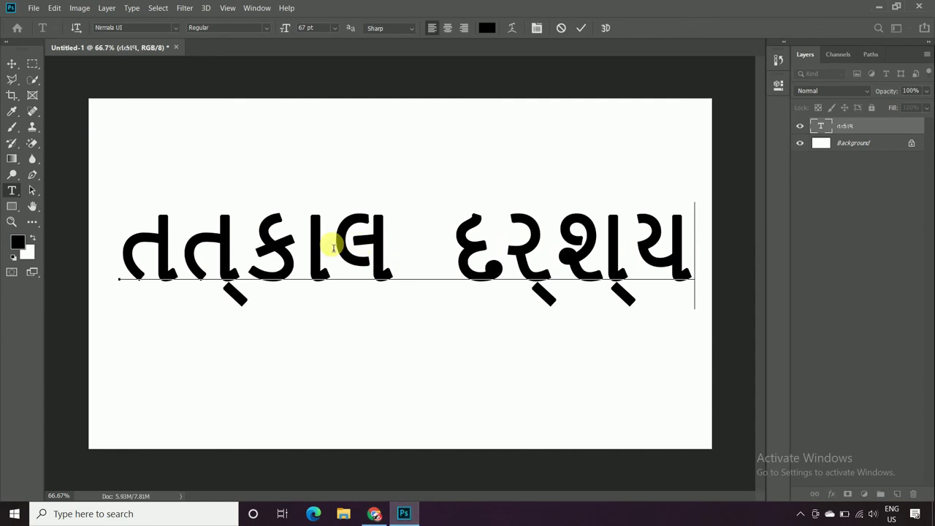
# - Replace the canvas text with the pasted converted characters 'sÐLpg Öíe'
pyautogui.hotkey('ctrl', 'a')
pyautogui.press('Left')
pyautogui.hotkey('ctrl', 'a')
pyautogui.write('sĐLpg Öíe')
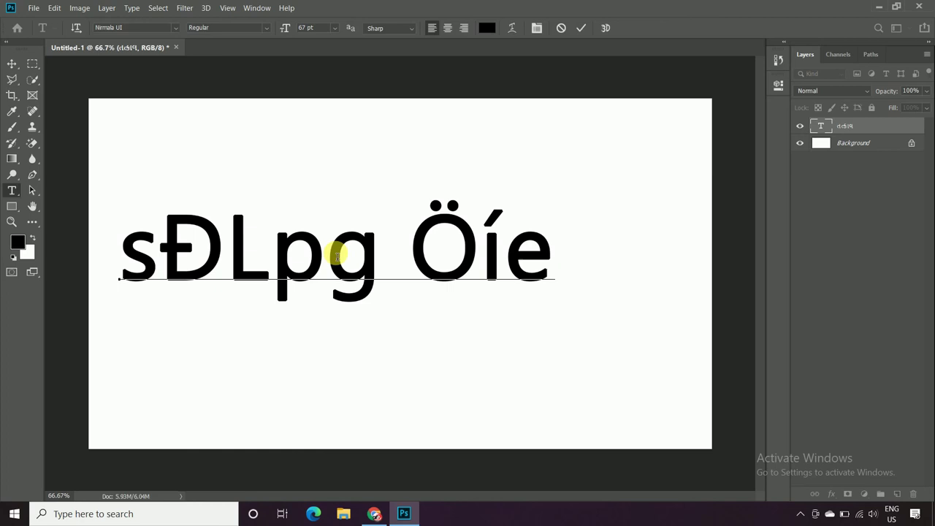
pyautogui.hotkey('ctrl', 'a')
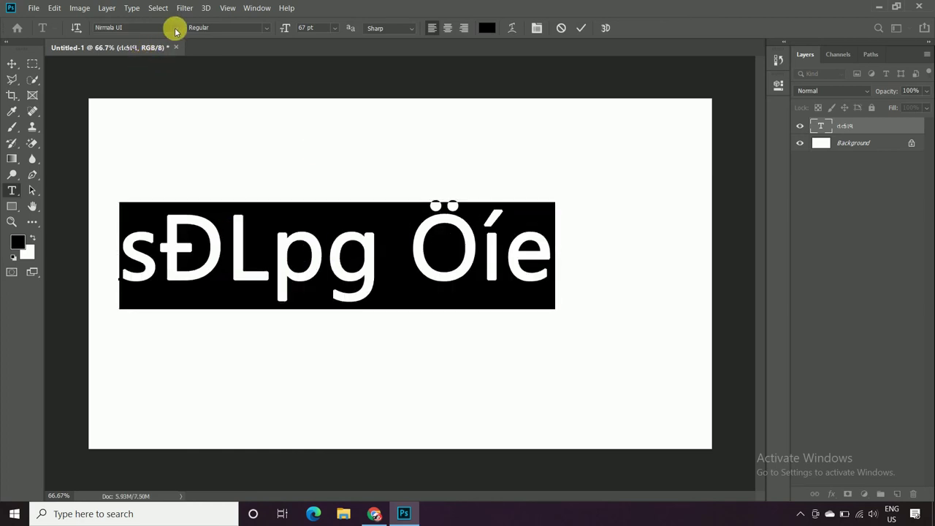
# - Set the text in Shree-Guj-0768 so it reads તત્કાલ દ્રશ્ય, and move it toward the centre
pyautogui.click(175, 28)
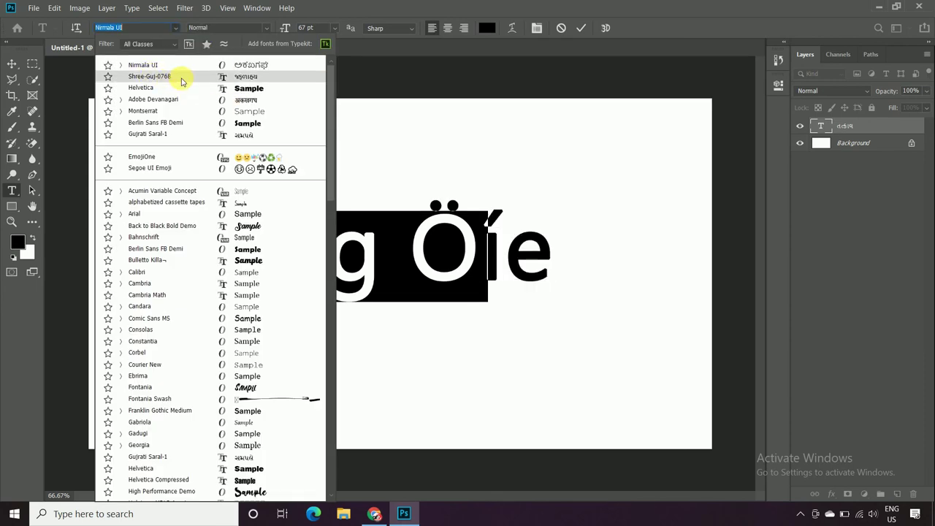
pyautogui.press('Escape')
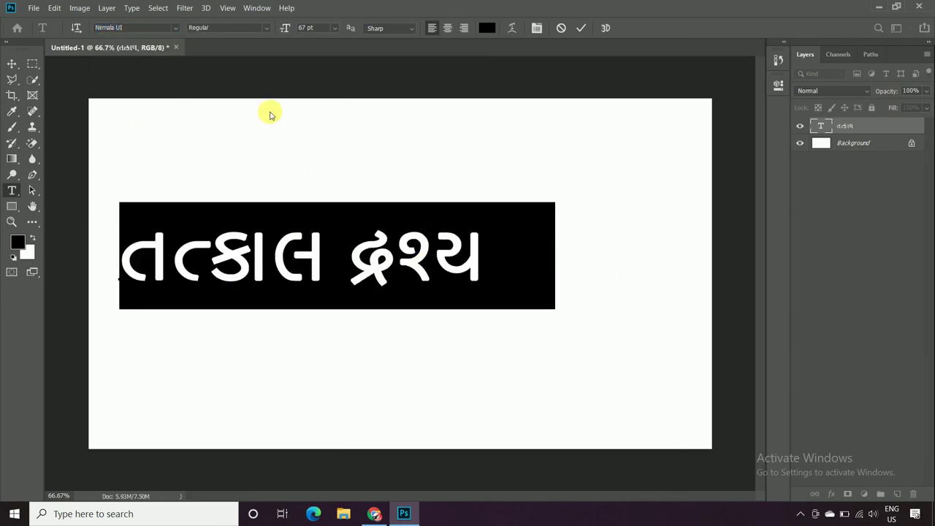
pyautogui.click(13, 67)
pyautogui.moveTo(280, 259)
pyautogui.mouseDown()
pyautogui.moveTo(375, 228)
pyautogui.moveTo(406, 280)
pyautogui.mouseUp()
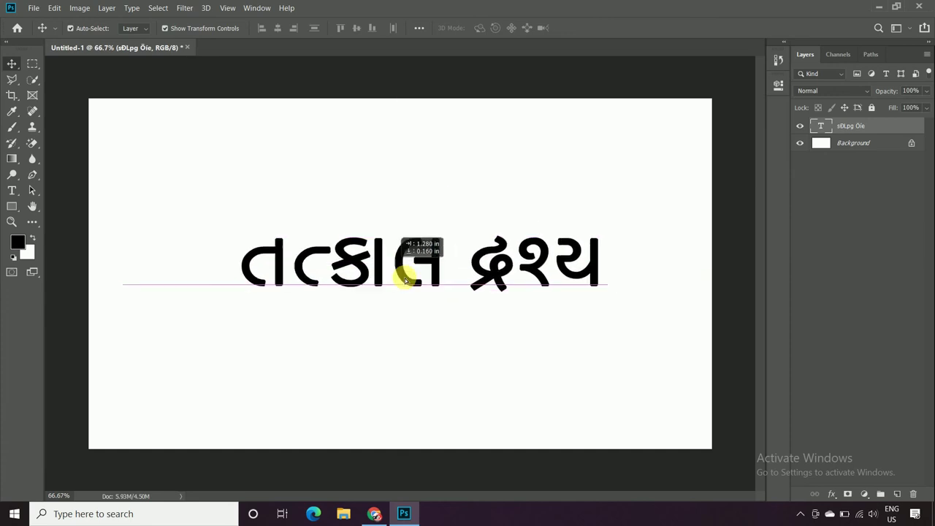
# - Centre the Gujarati phrase on the canvas, then bring the Pramukh converter page forward
pyautogui.moveTo(406, 280); pyautogui.dragTo(365, 271)
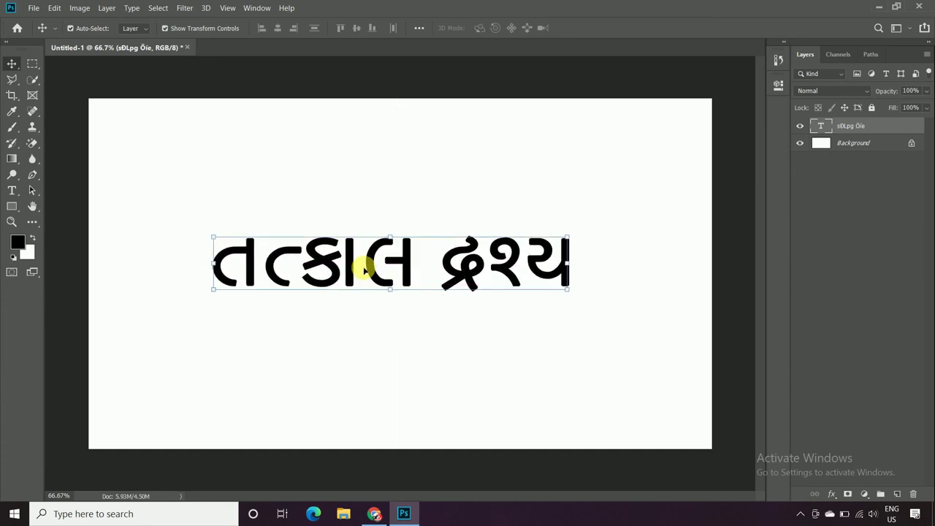
pyautogui.click(373, 515)
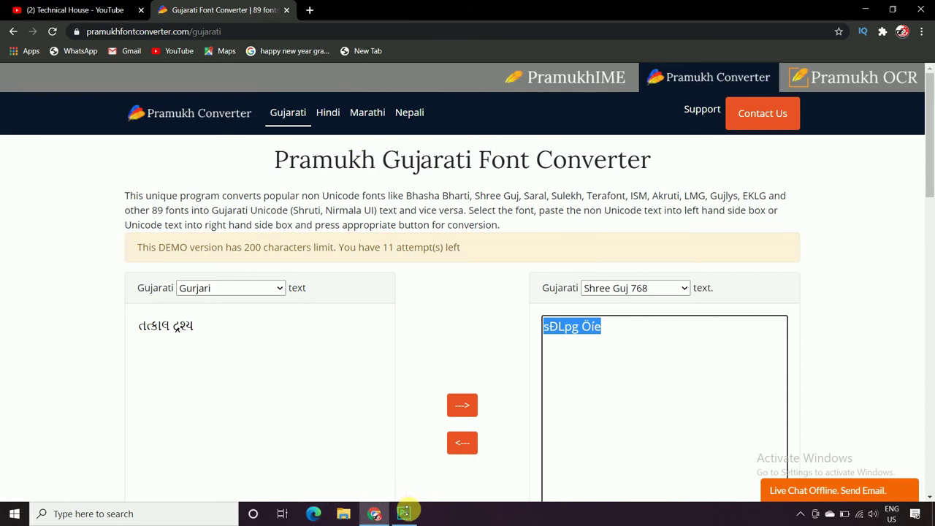
pyautogui.click(405, 514)
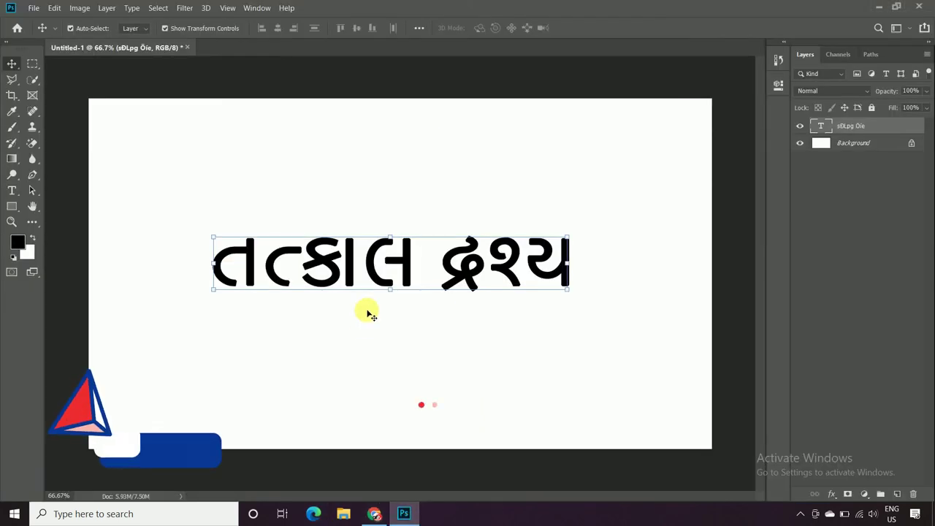
pyautogui.moveTo(393, 267)
pyautogui.mouseDown()
pyautogui.moveTo(435, 264)
pyautogui.moveTo(403, 260)
pyautogui.mouseUp()
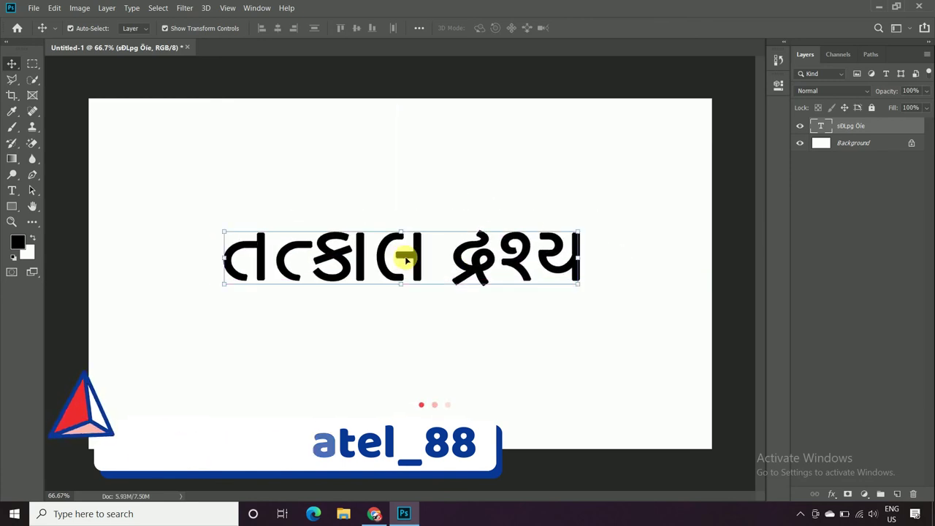
pyautogui.click(374, 514)
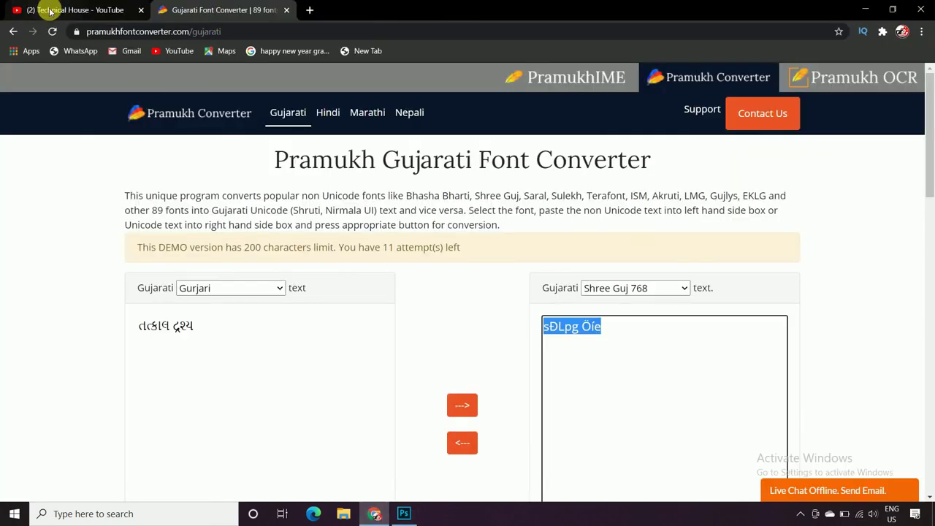
# - Switch to the Technical House YouTube channel and browse the uploads on its Videos tab
pyautogui.click(50, 10)
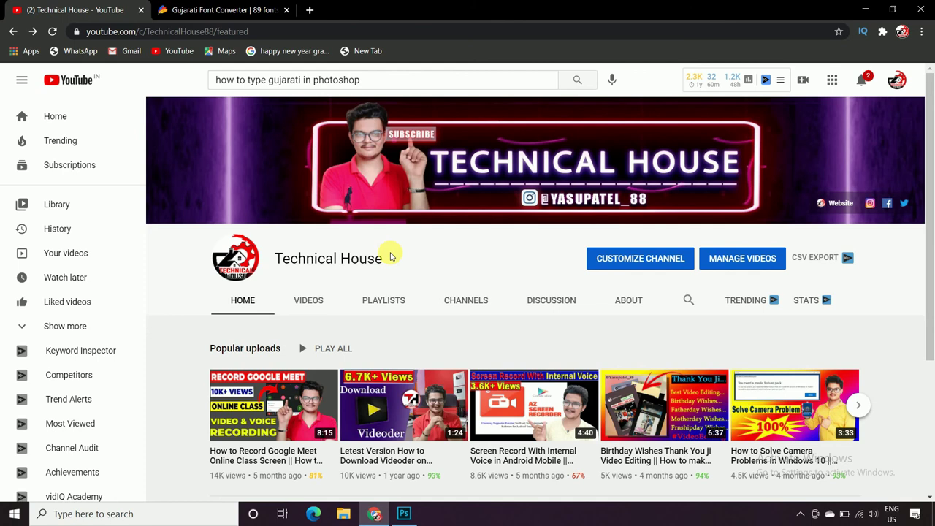
pyautogui.scroll(-3, 391, 255)
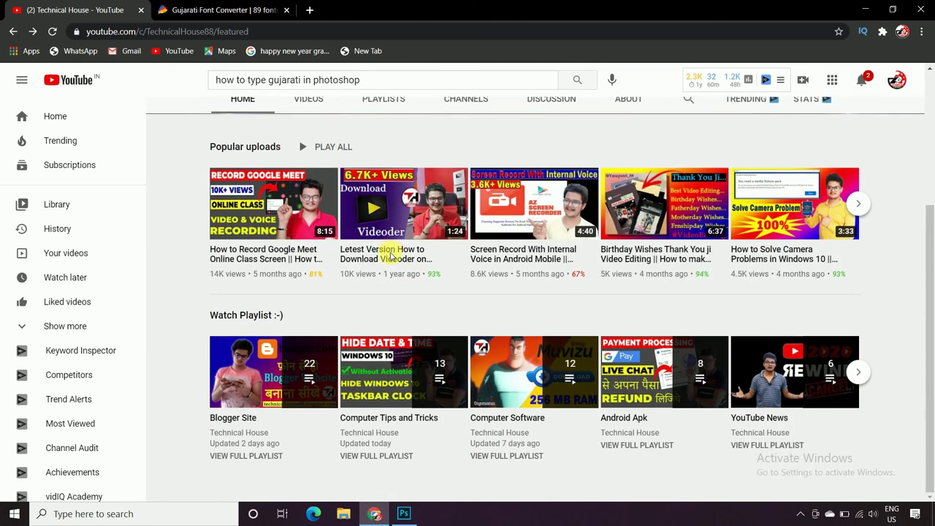
pyautogui.scroll(3, 390, 255)
pyautogui.click(310, 302)
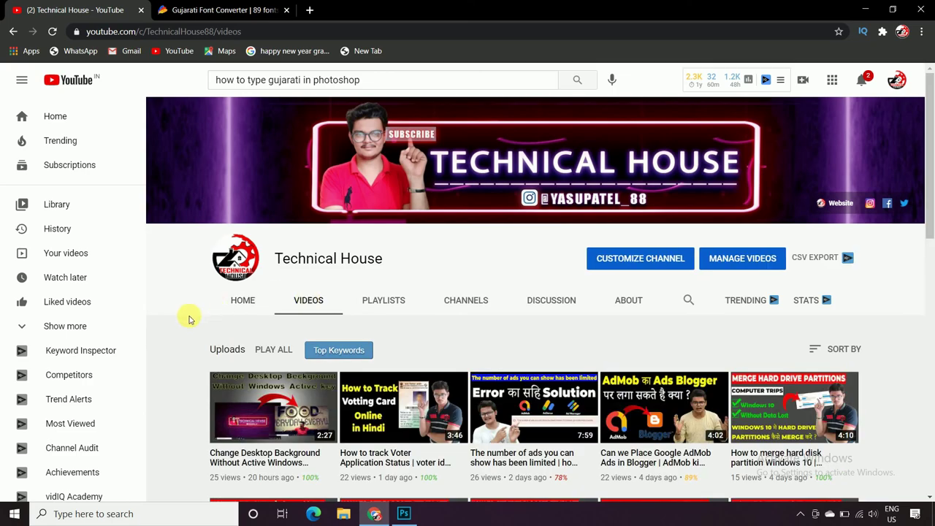
pyautogui.scroll(-2, 189, 320)
pyautogui.scroll(-2, 188, 319)
pyautogui.scroll(-2, 189, 319)
pyautogui.scroll(-3, 188, 319)
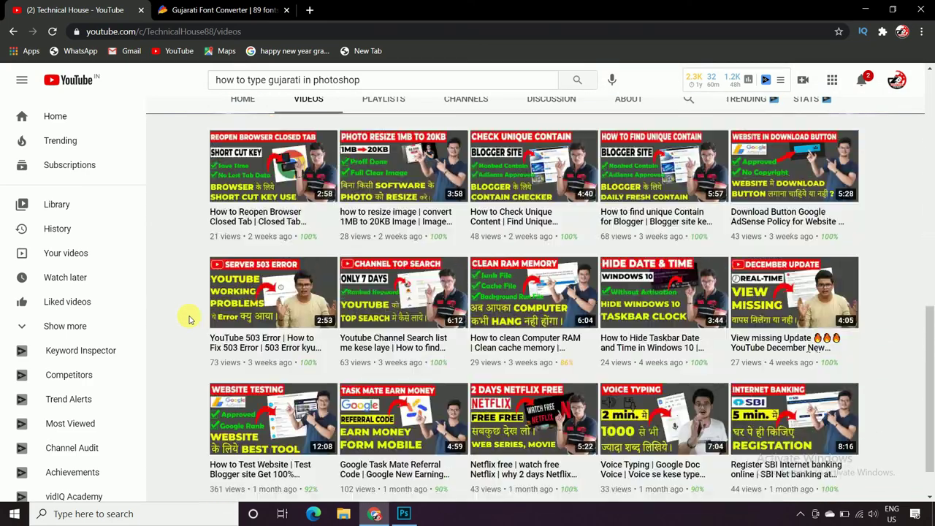
pyautogui.scroll(-1, 189, 319)
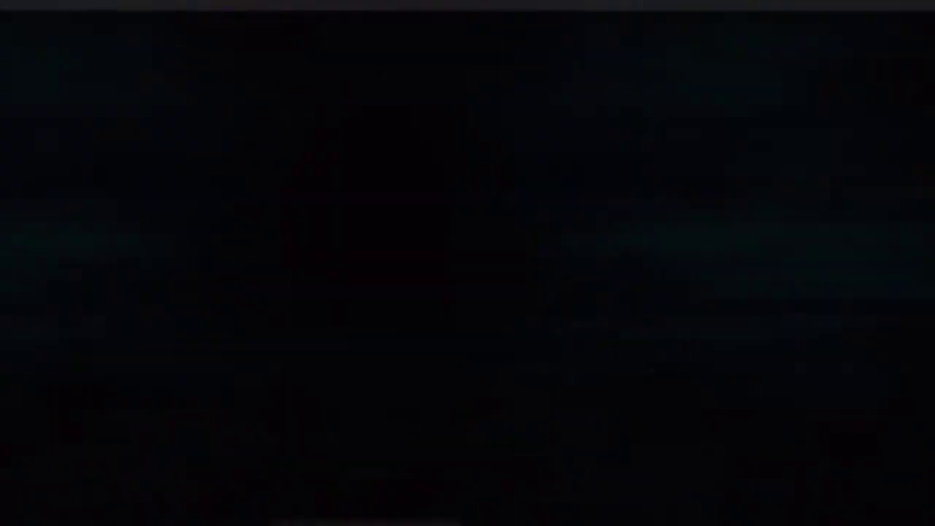